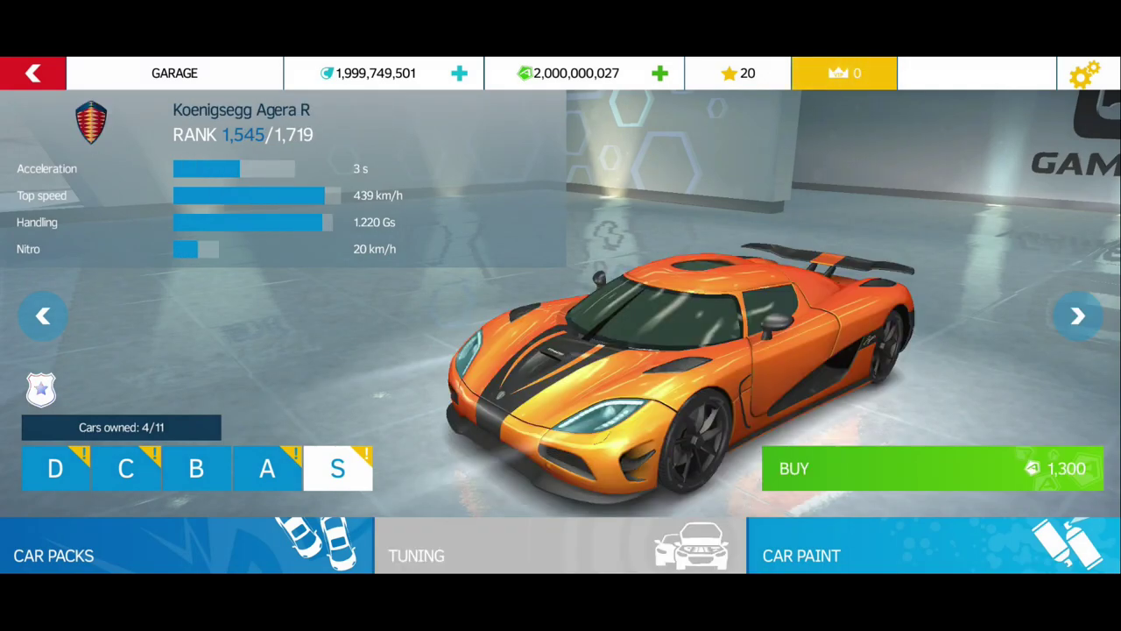
# Buy the Koenigsegg Agera R and Ferrari 330 P4, dismissing each Congratulations dialog.
pyautogui.click(932, 468)
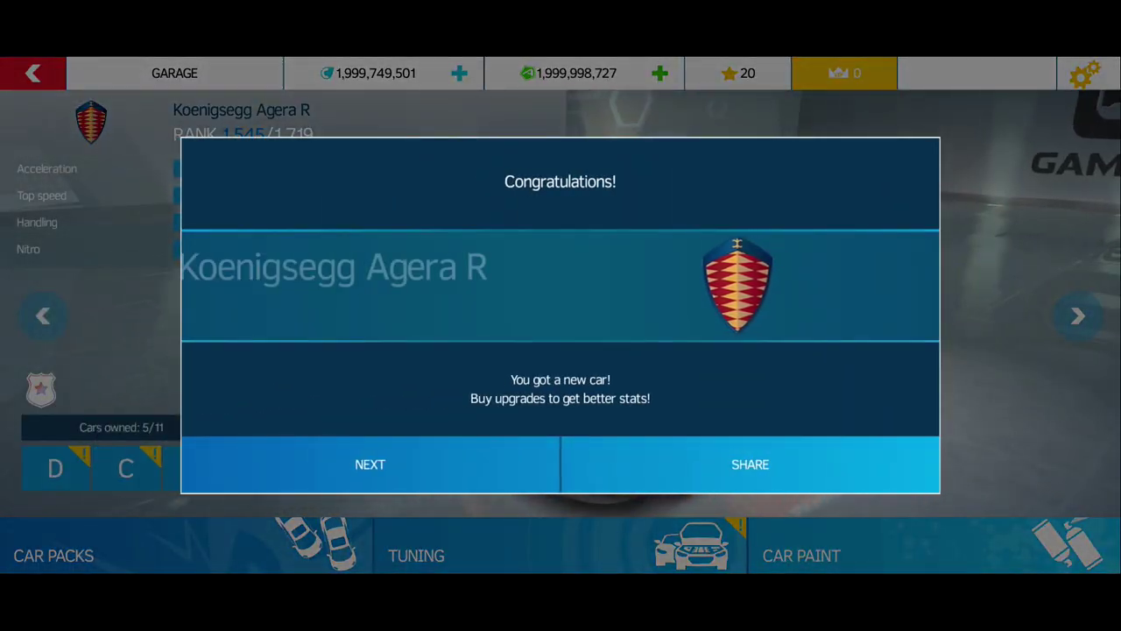
pyautogui.click(369, 464)
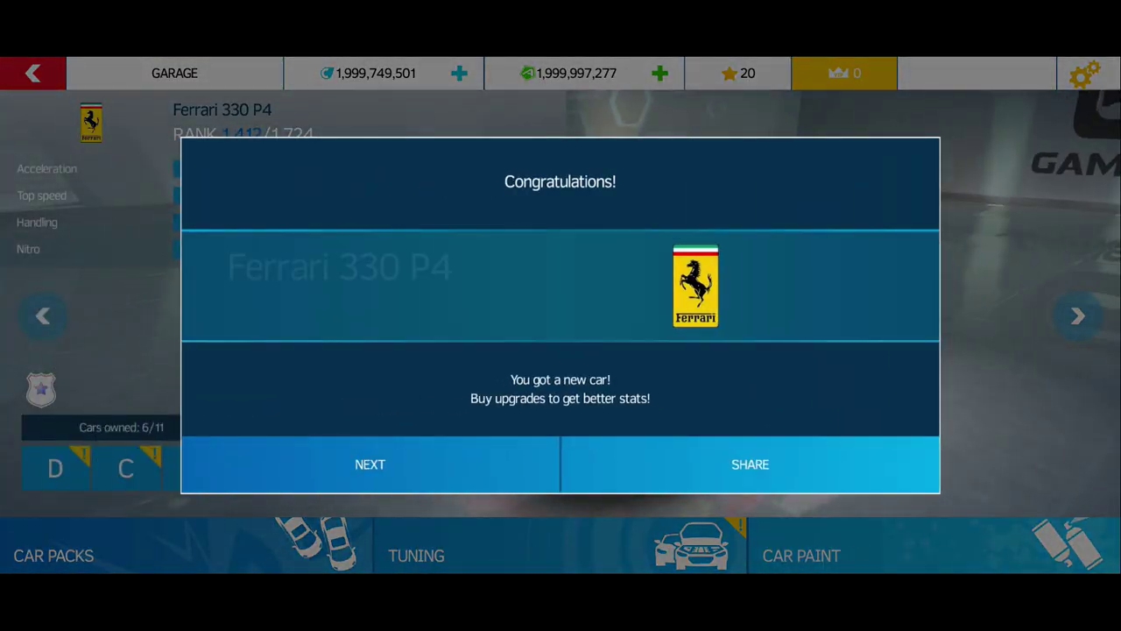
pyautogui.click(566, 464)
pyautogui.click(1077, 316)
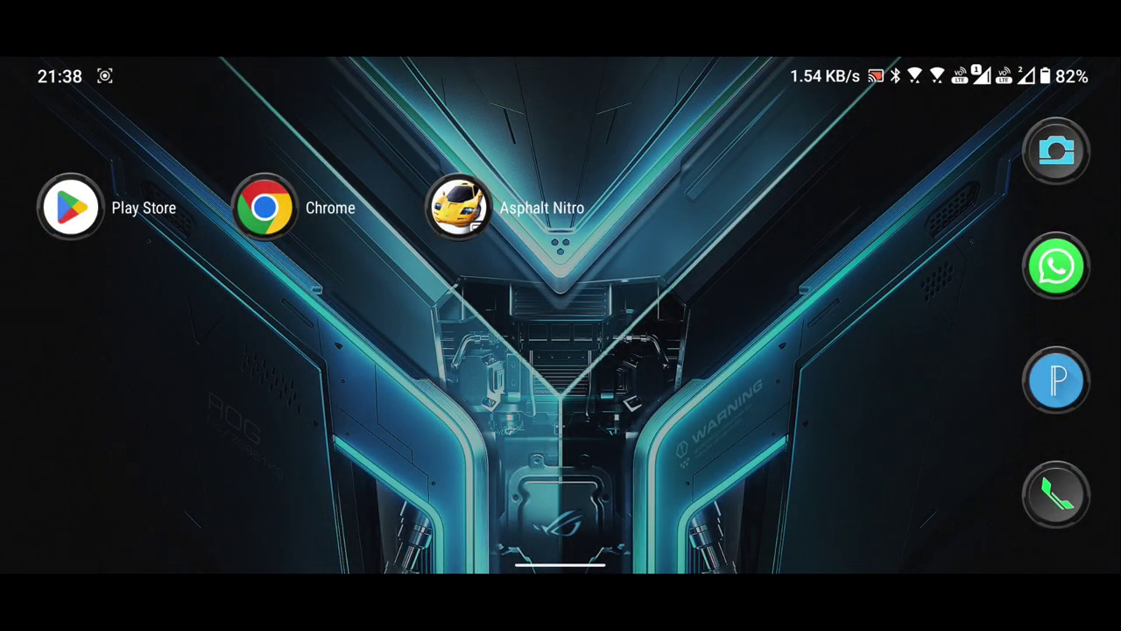
# Search the Play Store for 'zarchiver' and install ZArchiver.
pyautogui.click(71, 208)
pyautogui.click(170, 128)
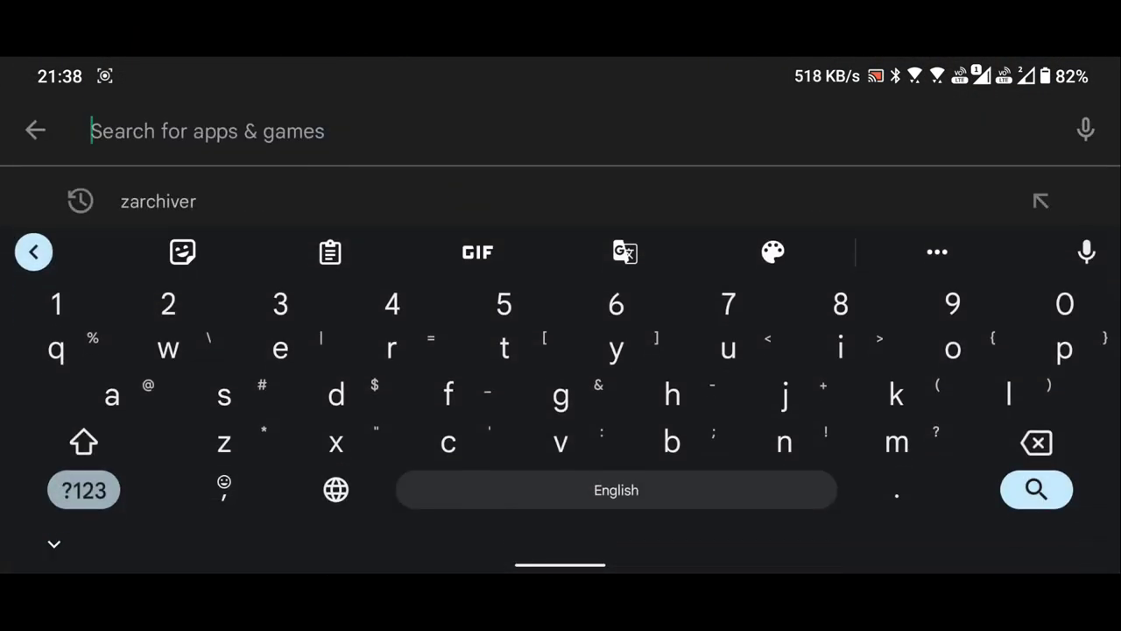
pyautogui.write('zarchiver')
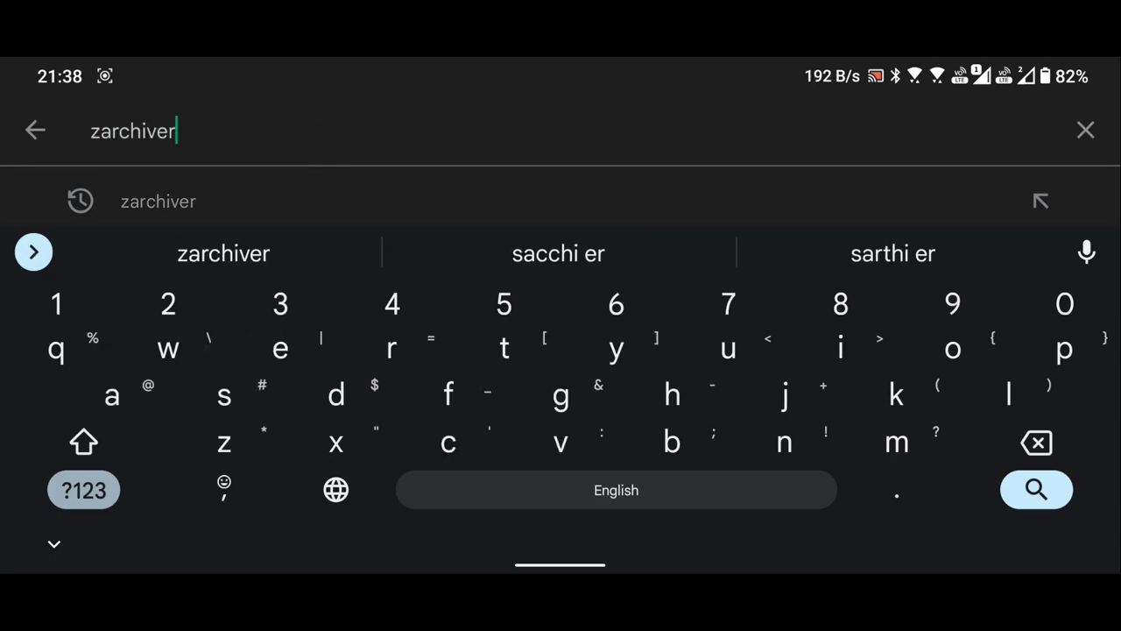
pyautogui.press('Return')
pyautogui.click(1023, 223)
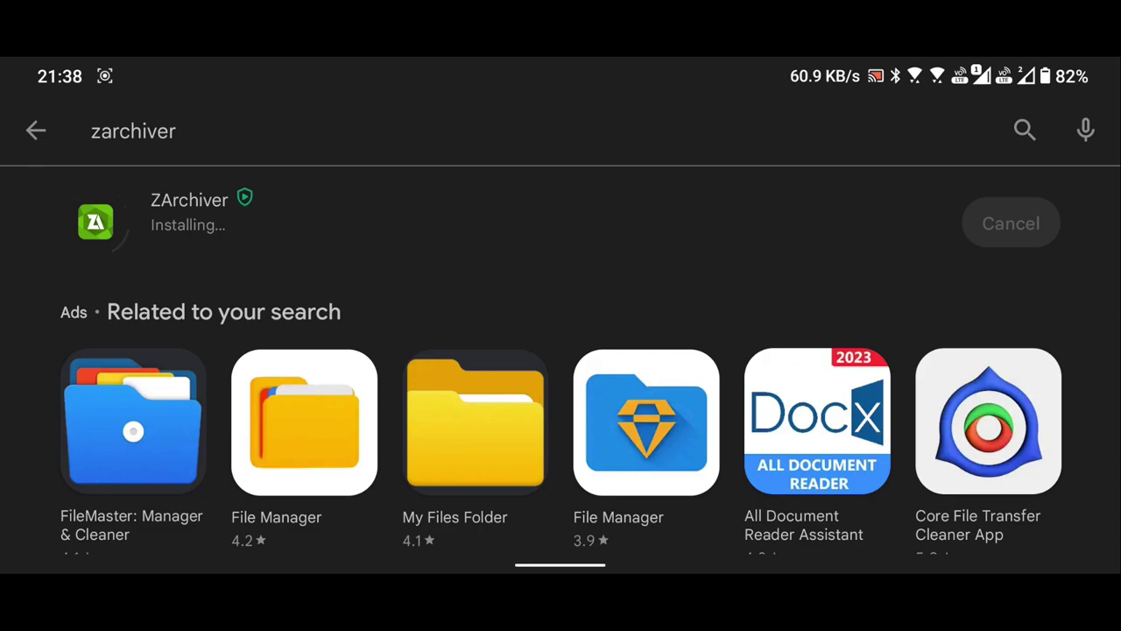
pyautogui.press('super')
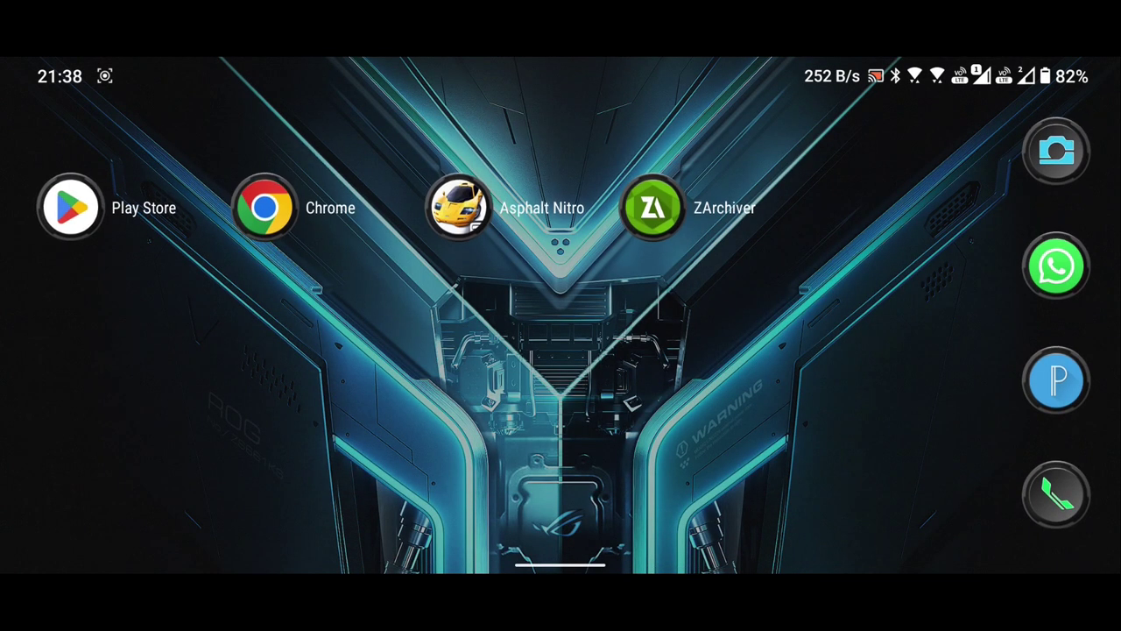
# Launch Chrome and go to bit.ly/asphaltnitrobysolitude.
pyautogui.click(264, 208)
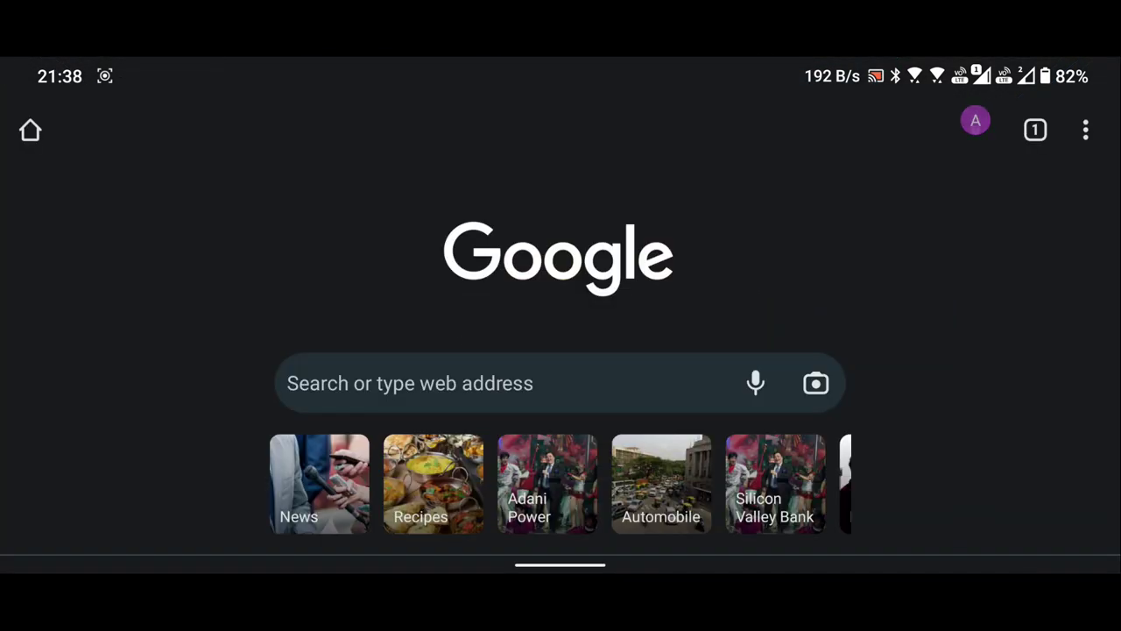
pyautogui.click(410, 382)
pyautogui.write('bi')
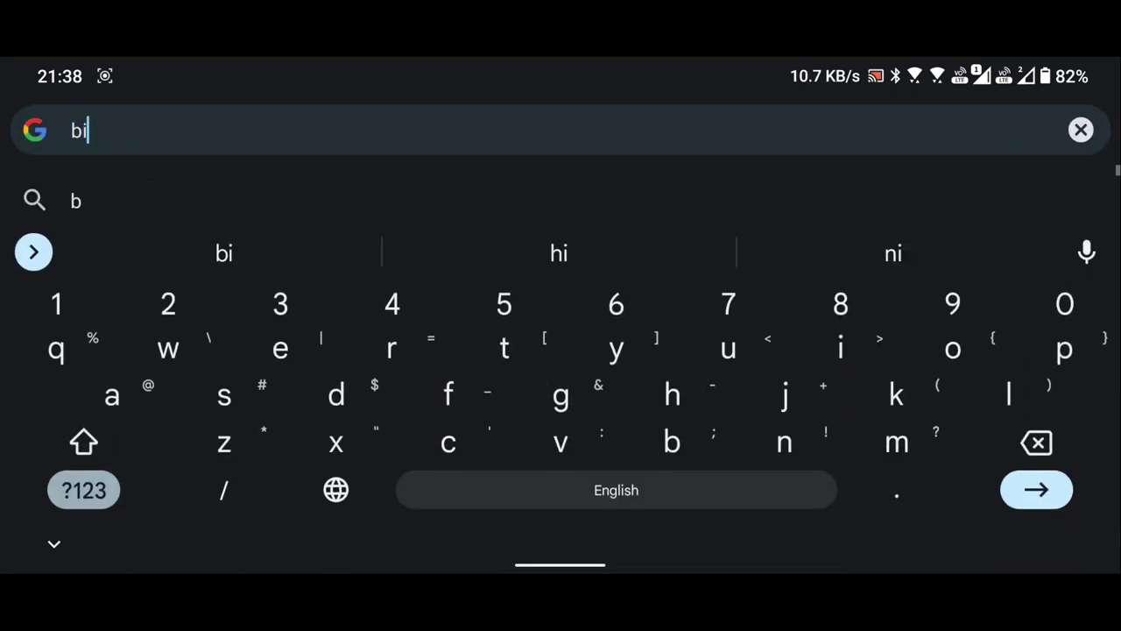
pyautogui.write('t.ly/asph')
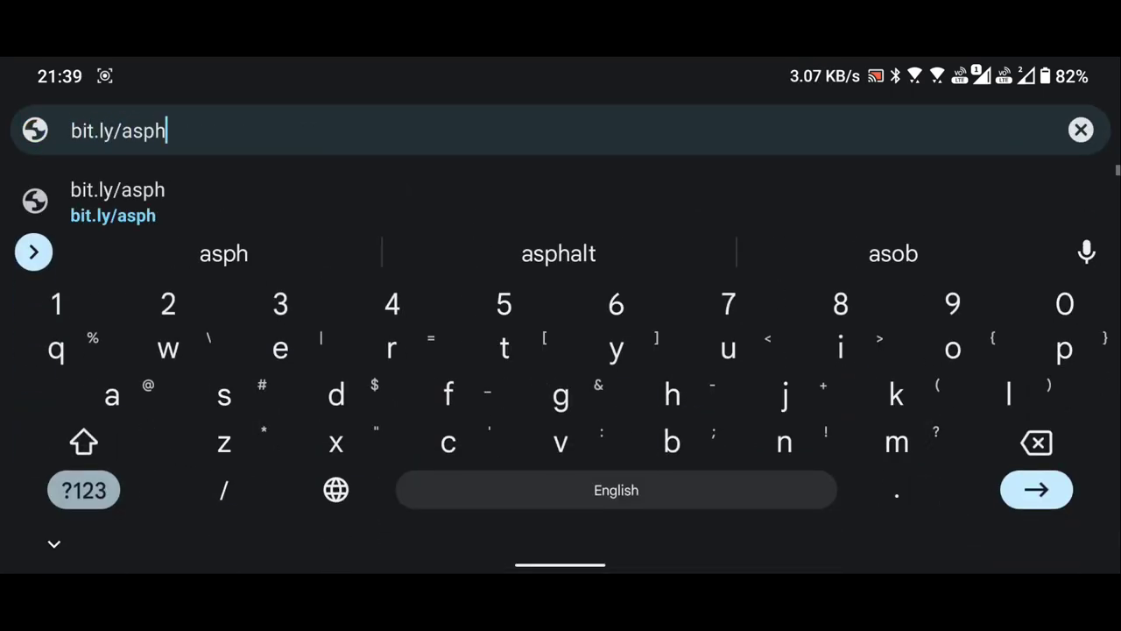
pyautogui.write('altnitrobyso')
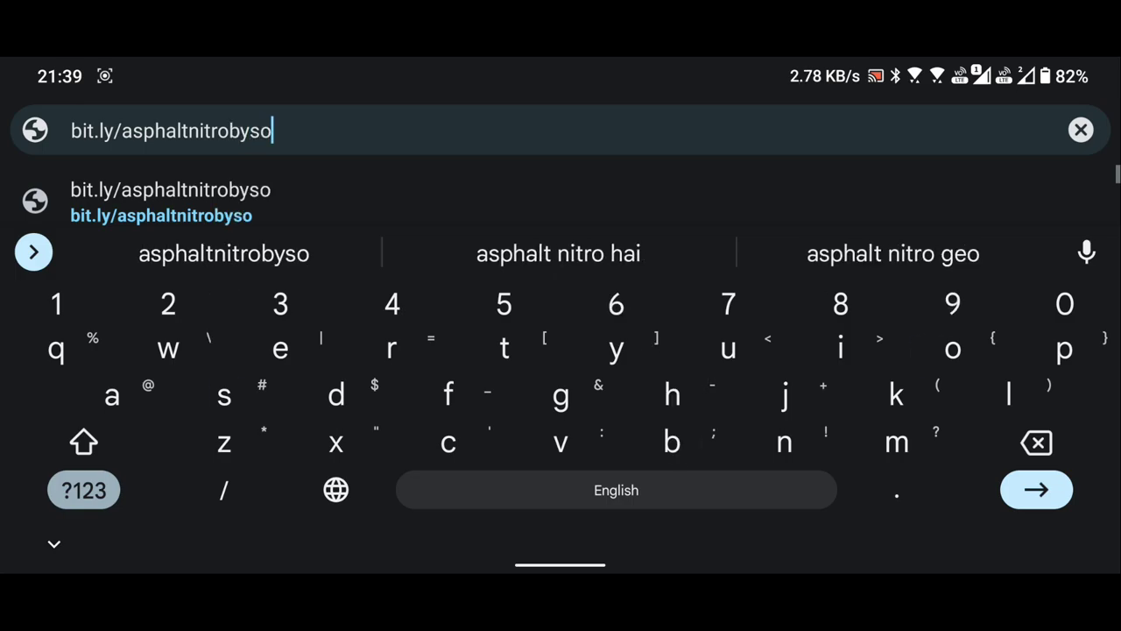
pyautogui.write('litude')
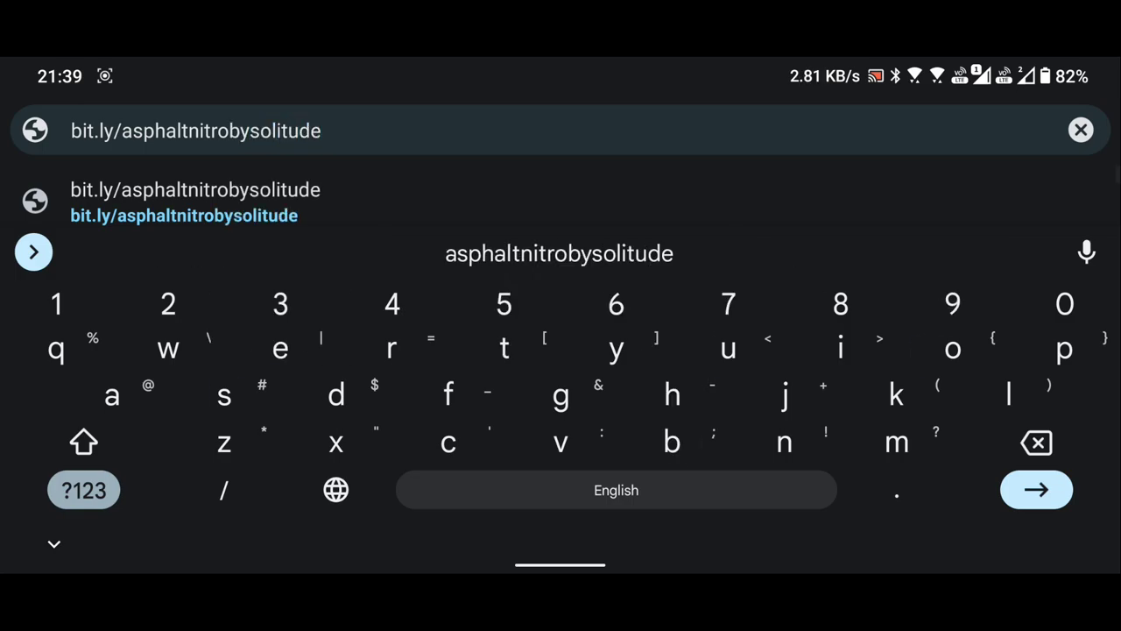
pyautogui.press('Return')
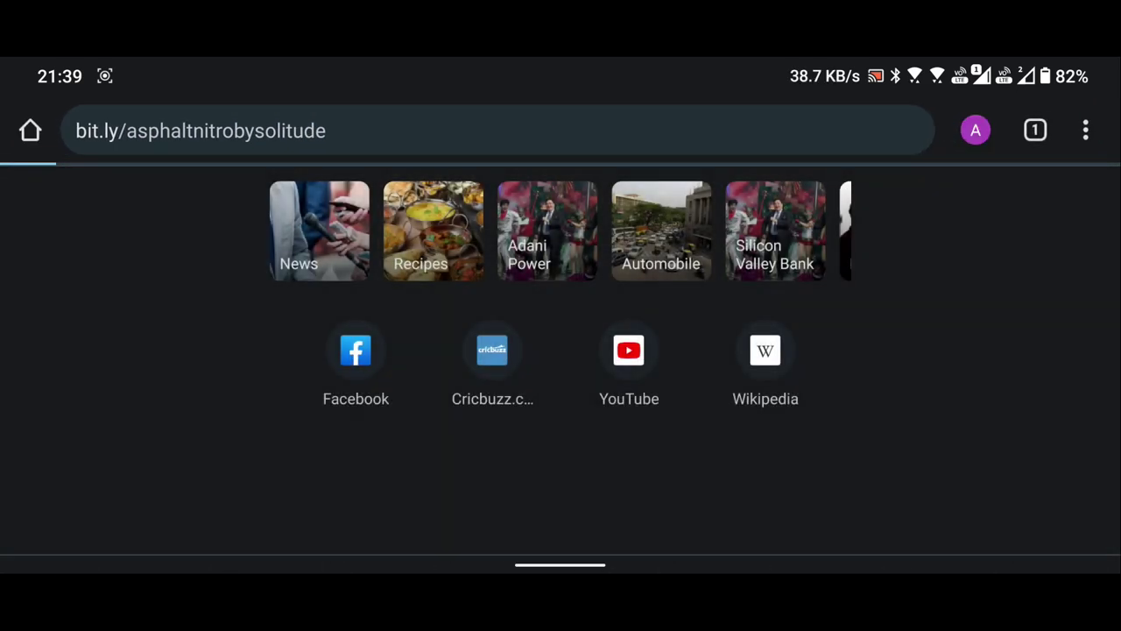
# Scroll down the Asphalt Nitro article and follow its Download File link.
pyautogui.scroll(-5, 560, 351)
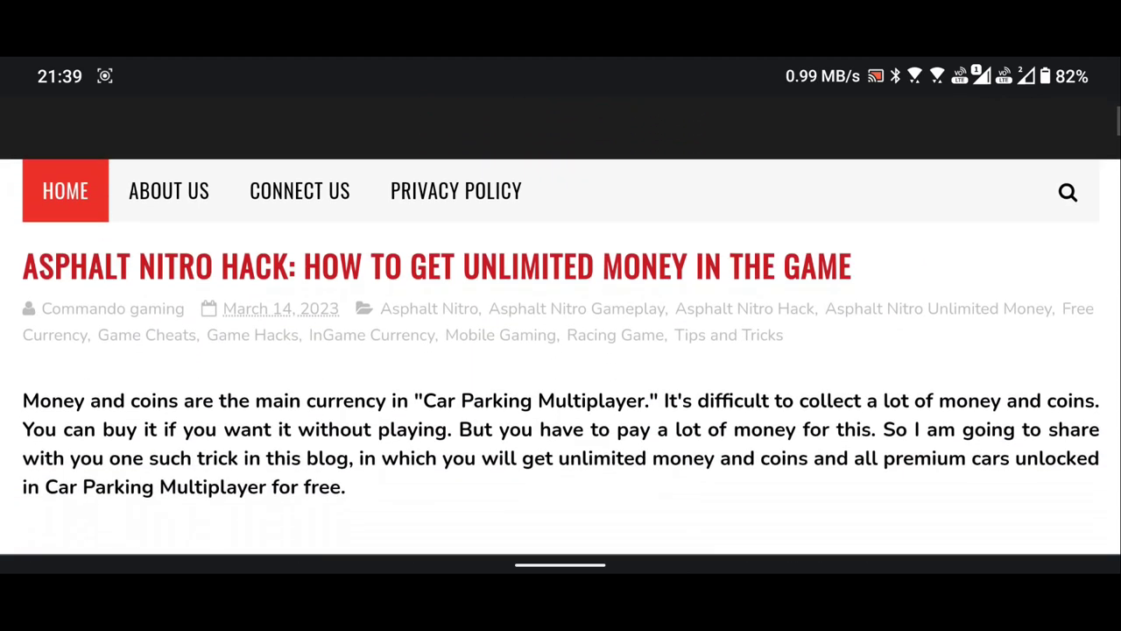
pyautogui.scroll(-5, 561, 350)
pyautogui.scroll(-5, 966, 410)
pyautogui.scroll(-4, 931, 498)
pyautogui.scroll(-5, 931, 498)
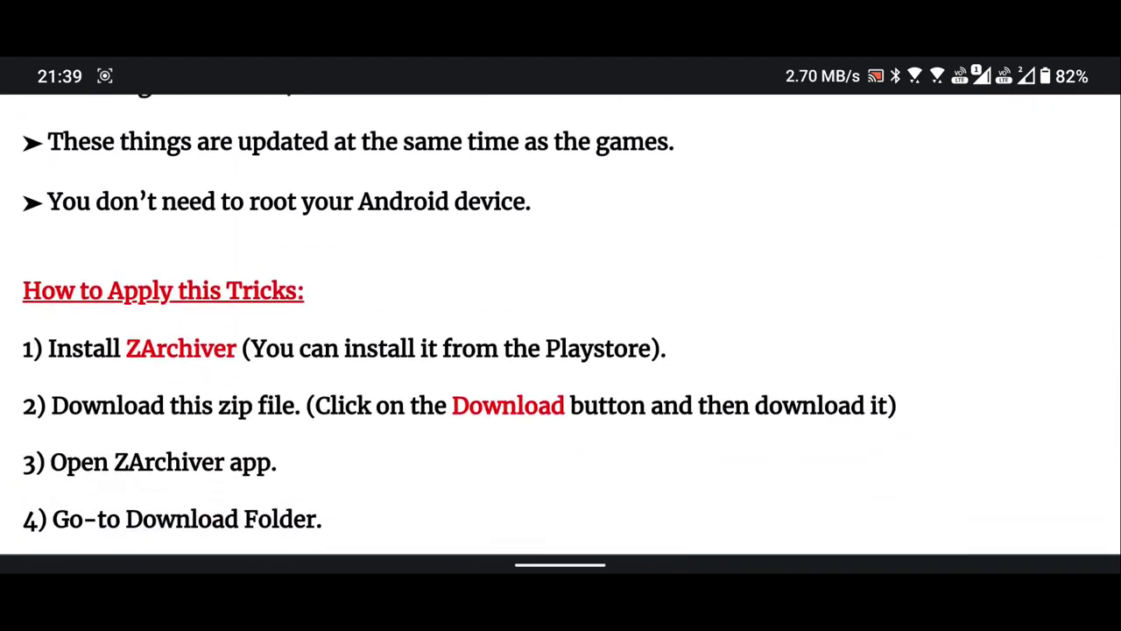
pyautogui.scroll(-5, 560, 350)
pyautogui.scroll(-5, 560, 350)
pyautogui.scroll(-4, 560, 350)
pyautogui.scroll(-5, 561, 350)
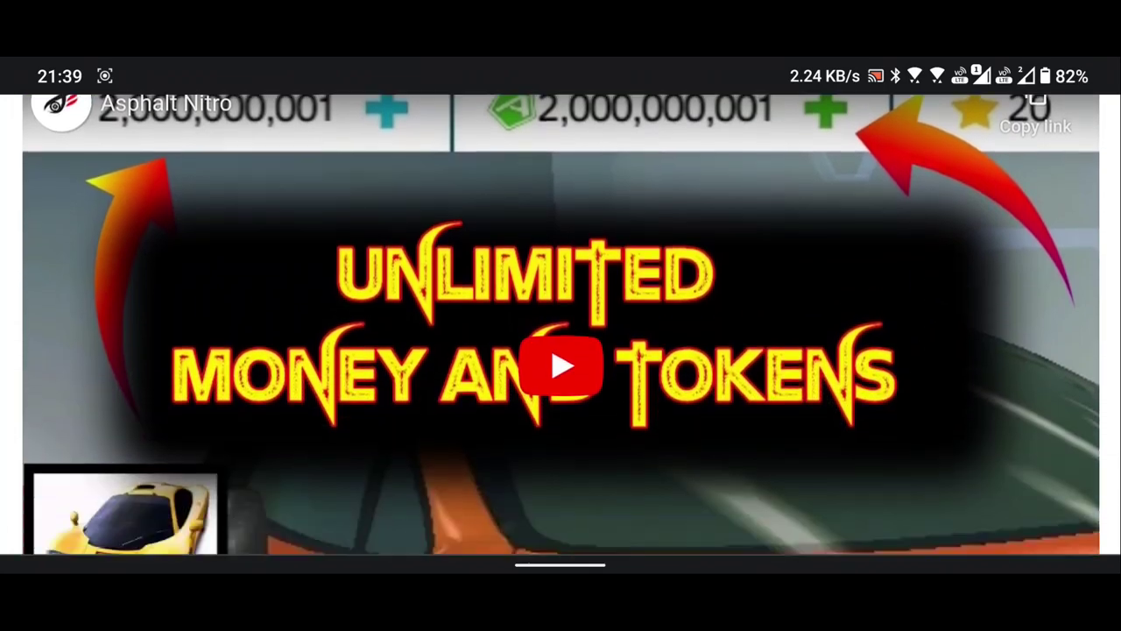
pyautogui.scroll(-5, 940, 425)
pyautogui.scroll(-3, 934, 453)
pyautogui.scroll(-4, 934, 453)
pyautogui.scroll(-2, 560, 350)
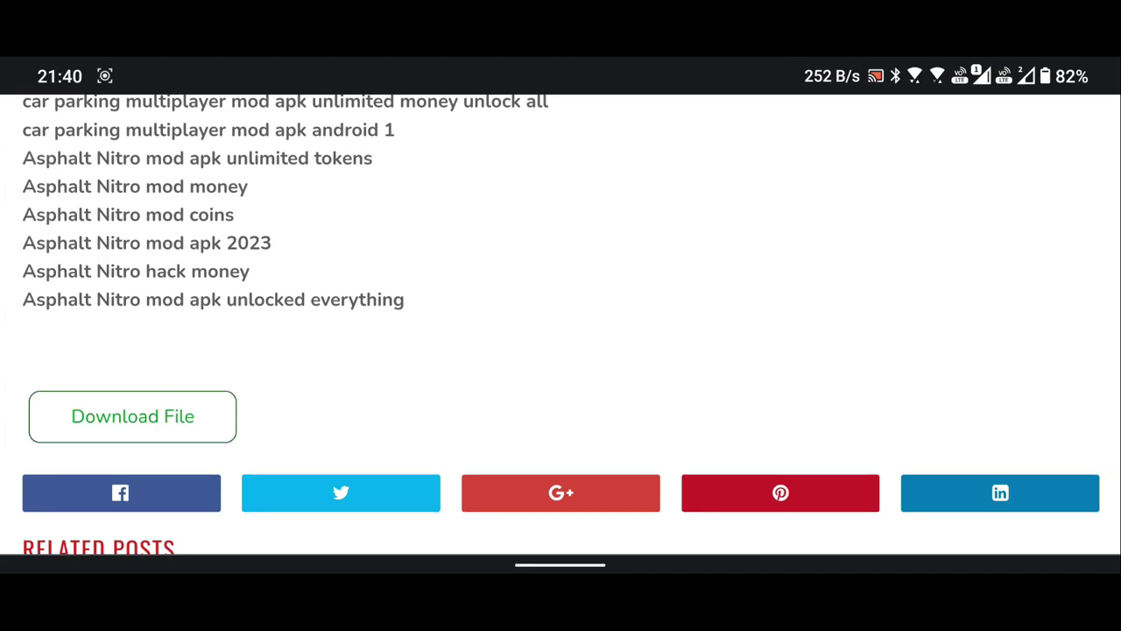
pyautogui.click(132, 416)
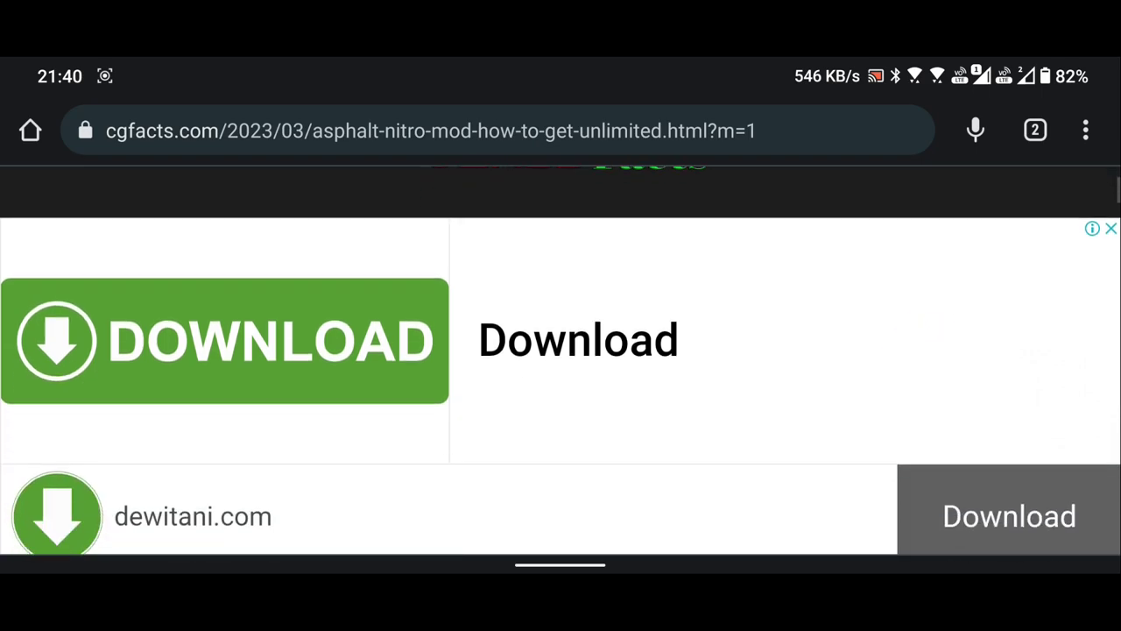
# Follow the orange DOWNLOAD button on the next page.
pyautogui.scroll(-2, 914, 400)
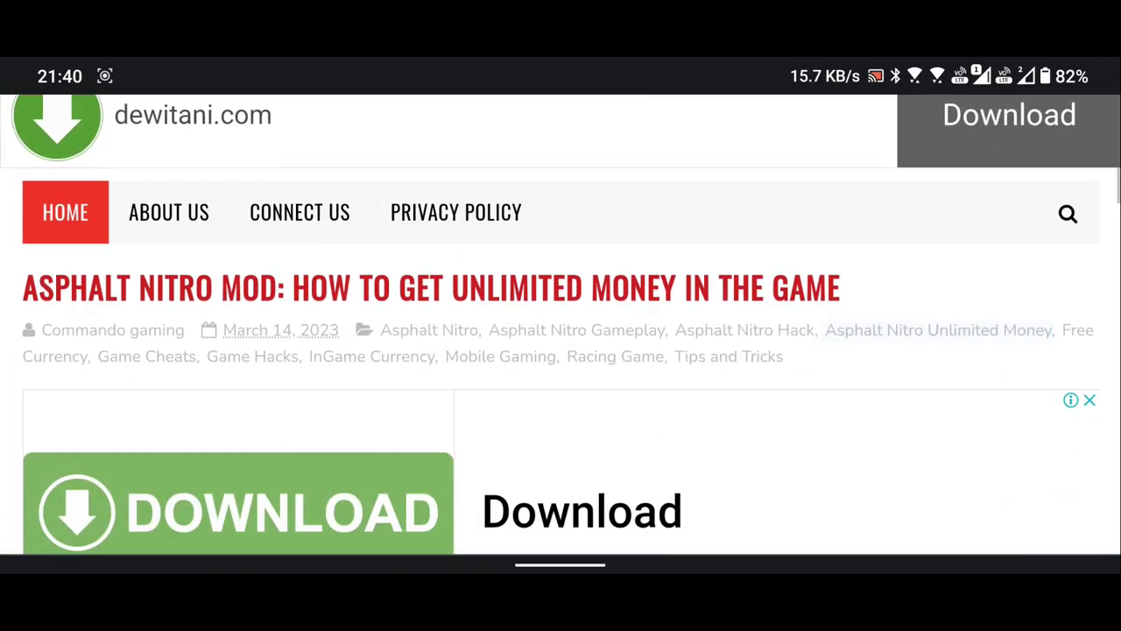
pyautogui.scroll(-10, 921, 370)
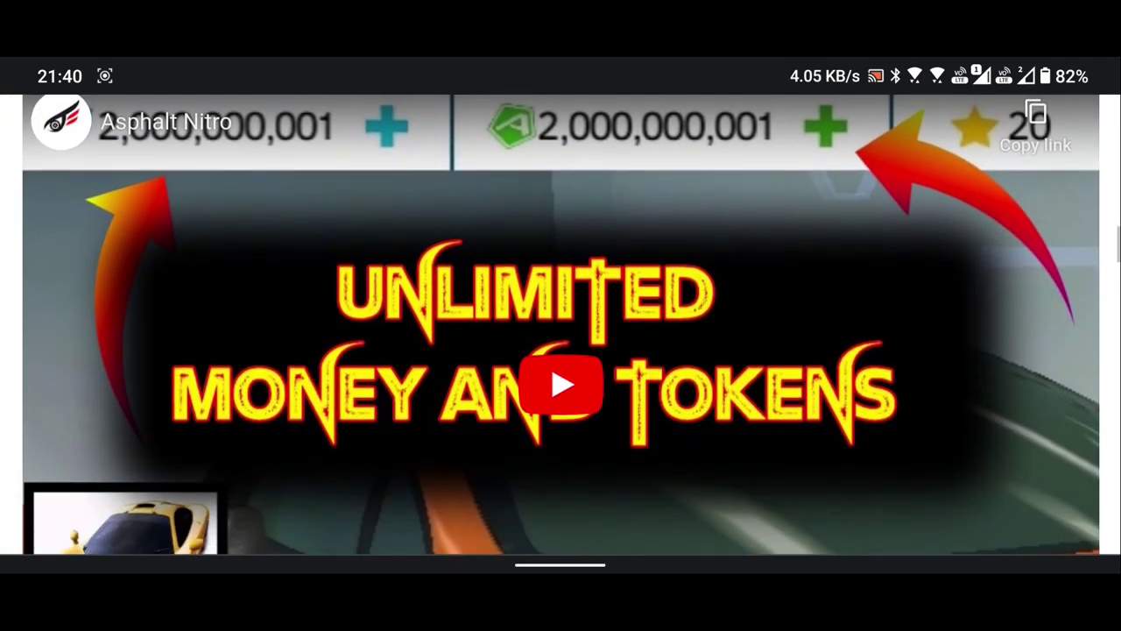
pyautogui.scroll(-10, 561, 324)
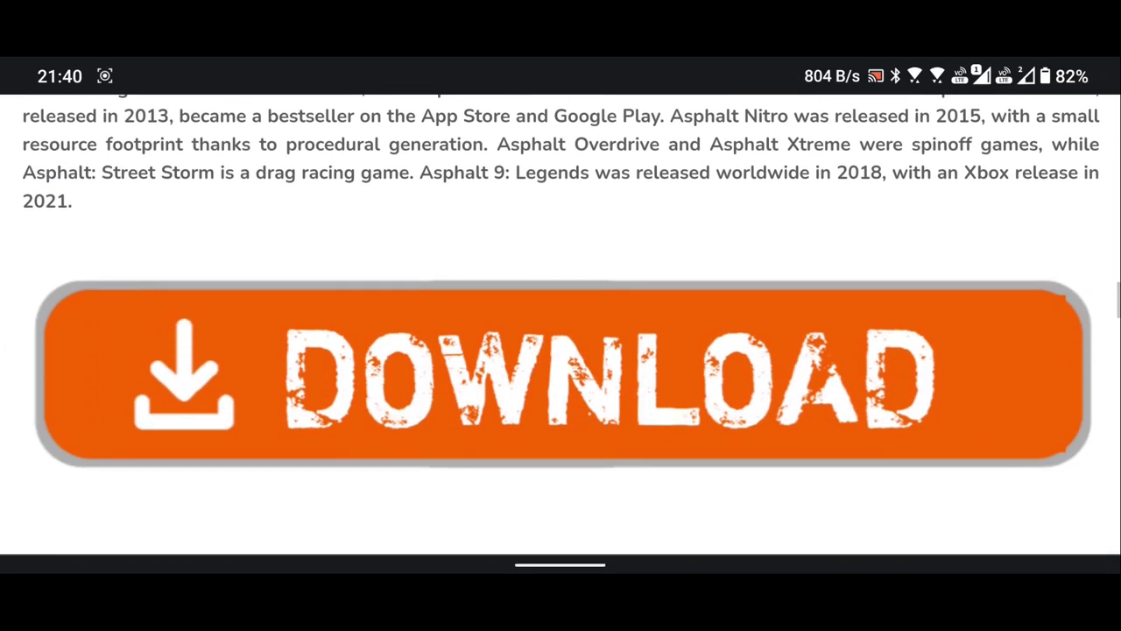
pyautogui.click(700, 386)
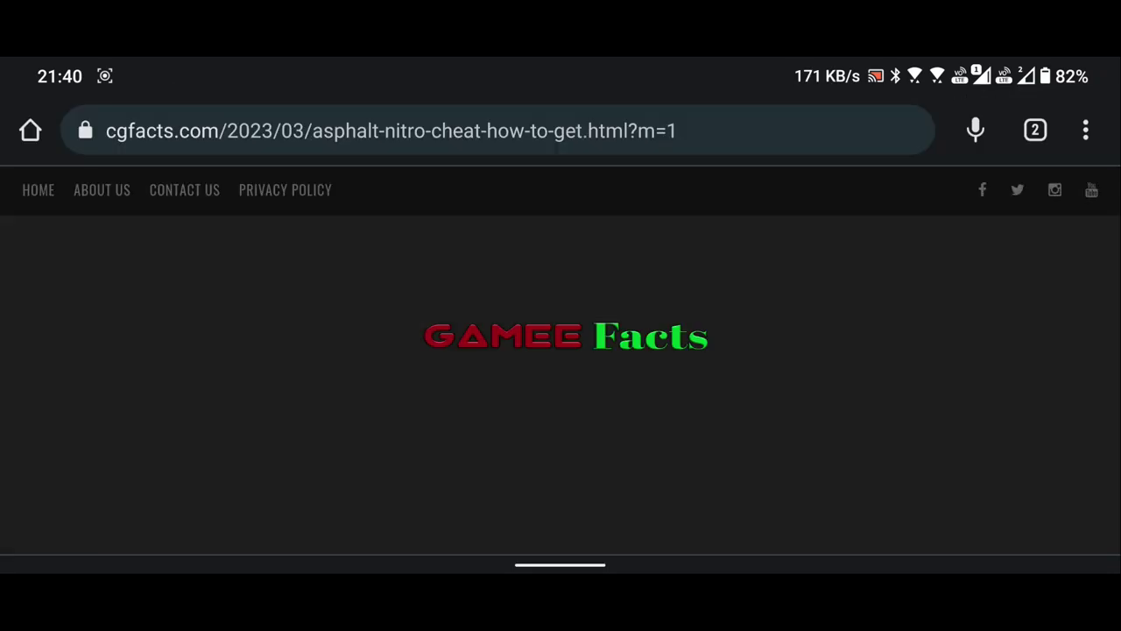
# Scroll to the Download Now link and follow it to the file page.
pyautogui.scroll(-2, 893, 441)
pyautogui.scroll(-5, 896, 468)
pyautogui.scroll(-10, 560, 350)
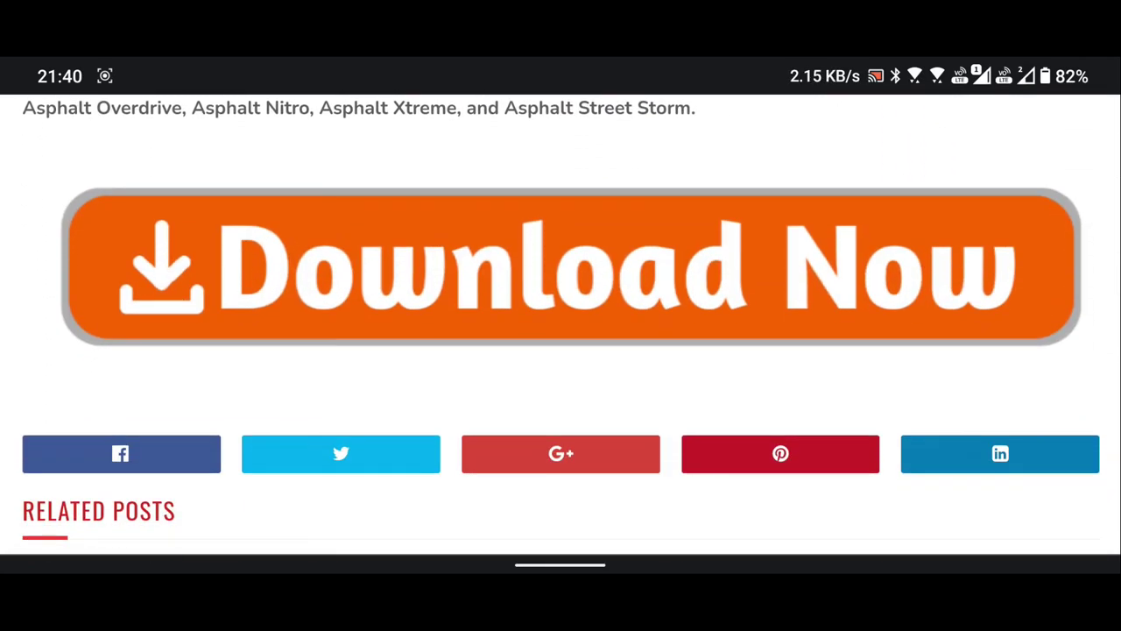
pyautogui.click(666, 260)
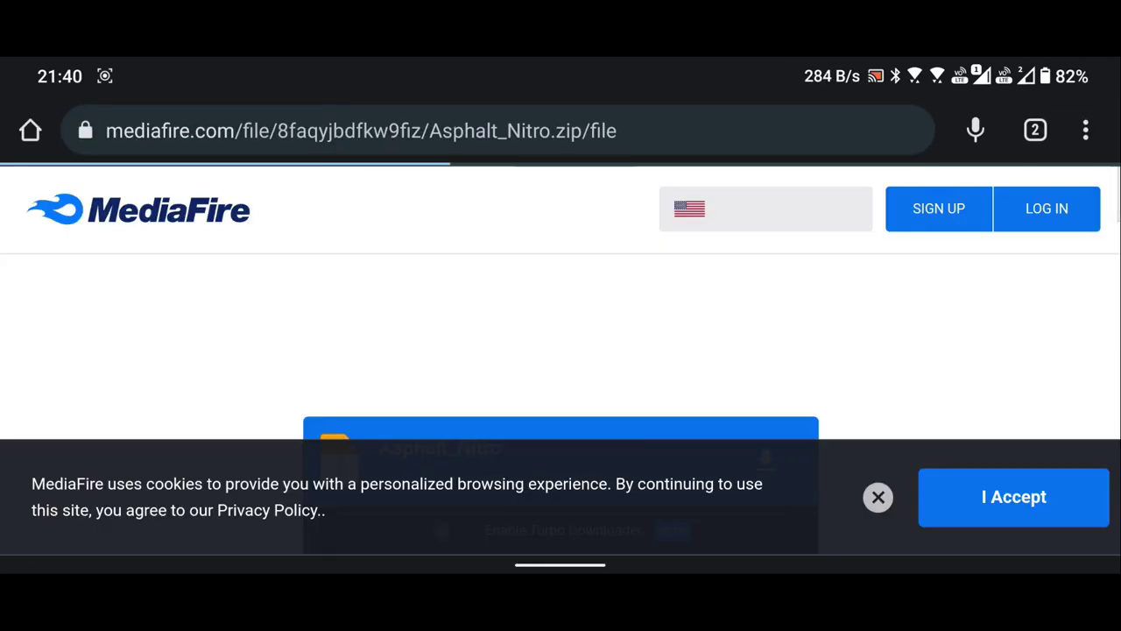
# Dismiss the cookie notice and download the 12.42 MB Asphalt_Nitro.zip from MediaFire.
pyautogui.click(1013, 496)
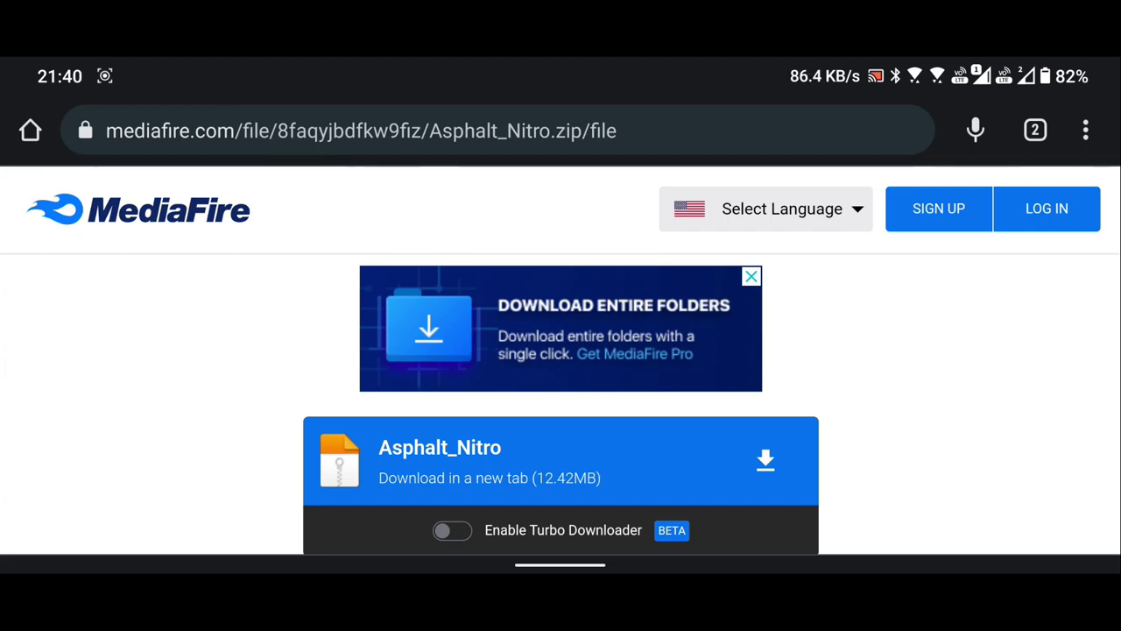
pyautogui.click(677, 462)
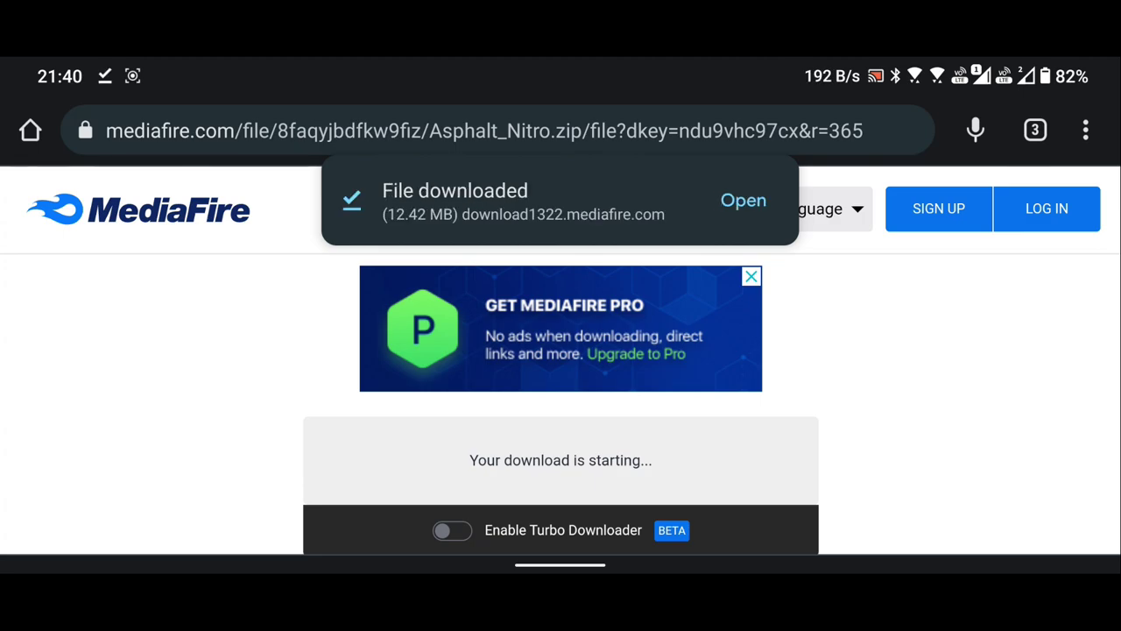
pyautogui.moveTo(601, 565); pyautogui.dragTo(601, 367)
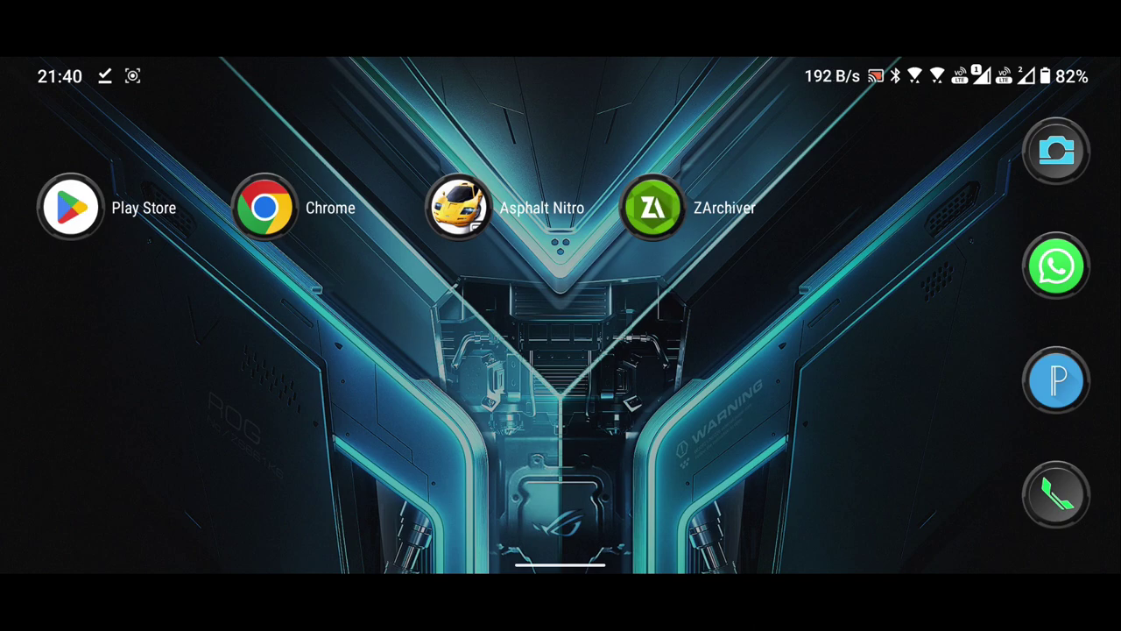
# Launch ZArchiver and allow it to manage all files.
pyautogui.click(652, 207)
pyautogui.click(736, 391)
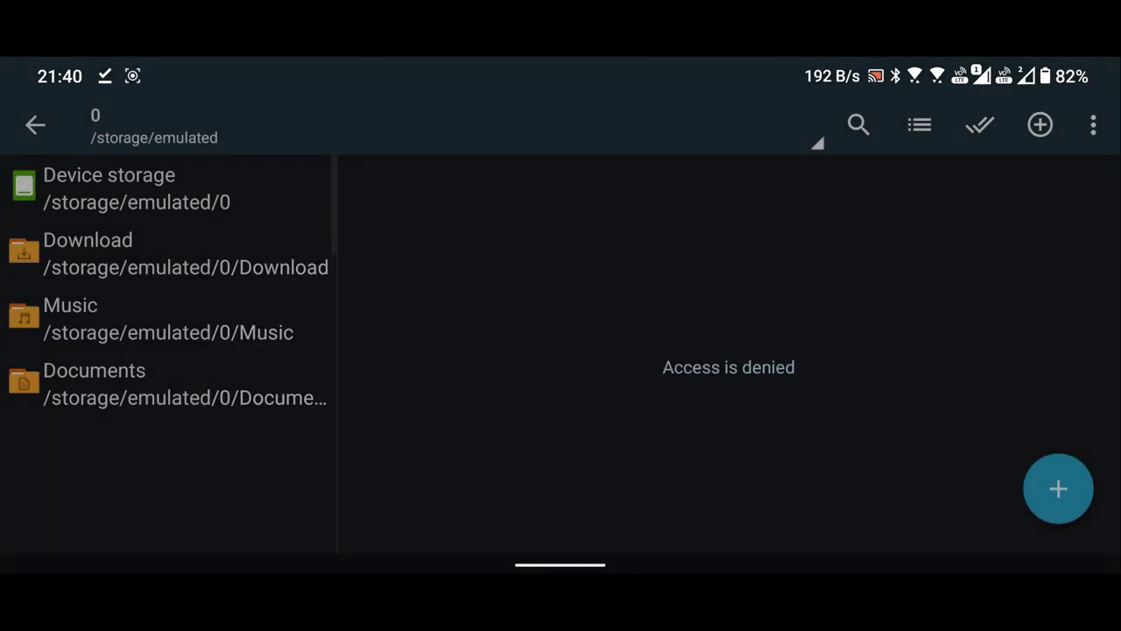
pyautogui.click(1065, 350)
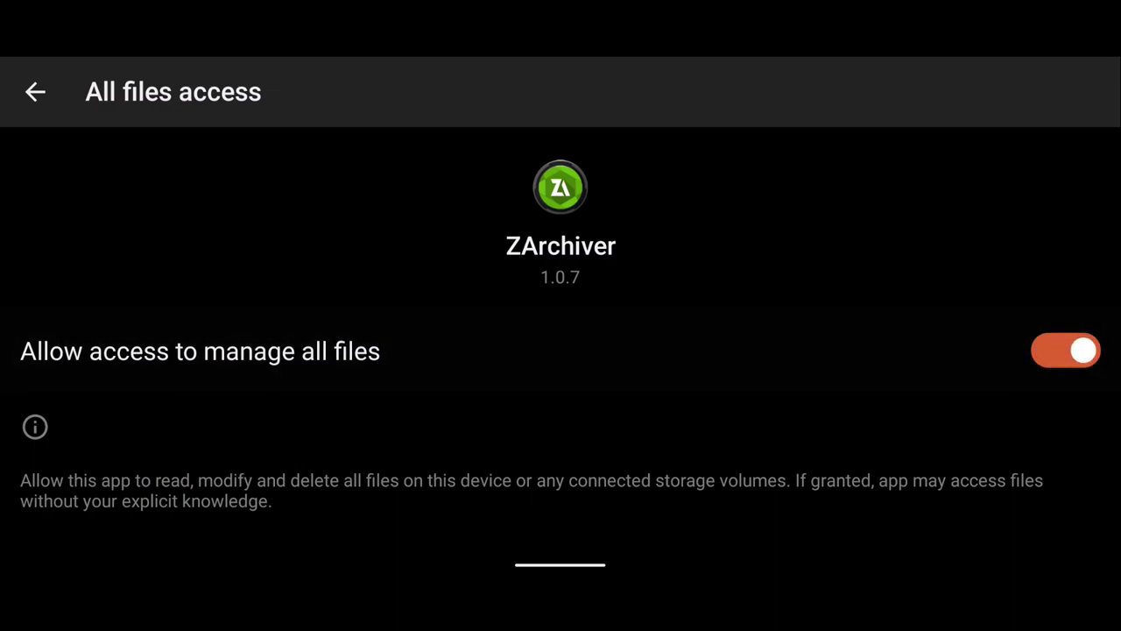
pyautogui.click(35, 91)
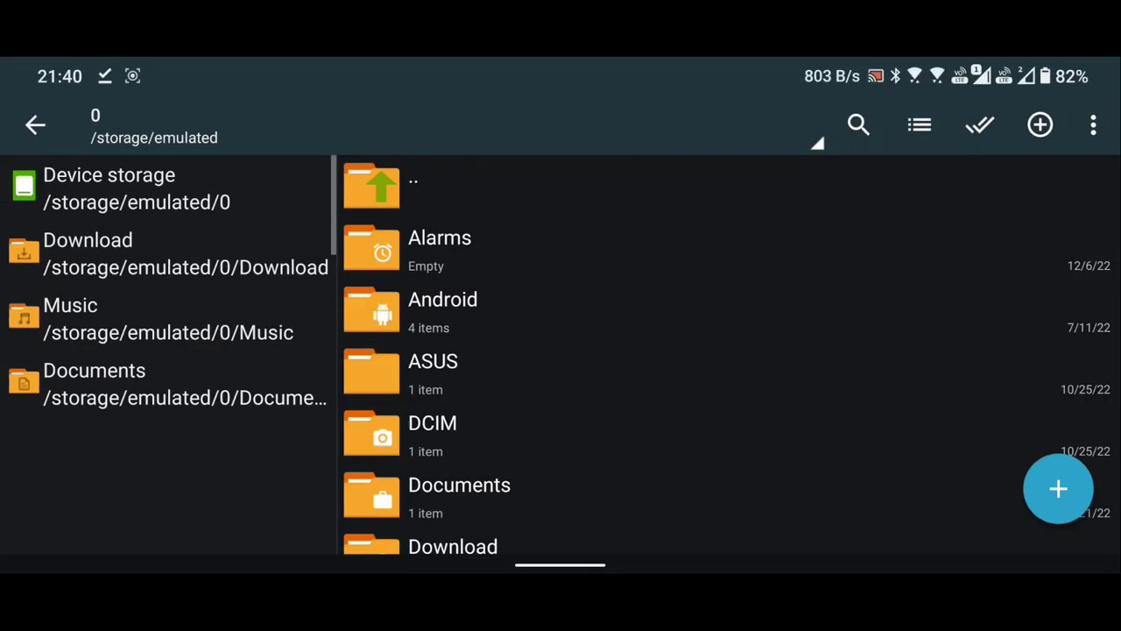
# Extract Asphalt_Nitro.zip in the Download folder, entering the archive password.
pyautogui.moveTo(837, 508); pyautogui.dragTo(849, 410)
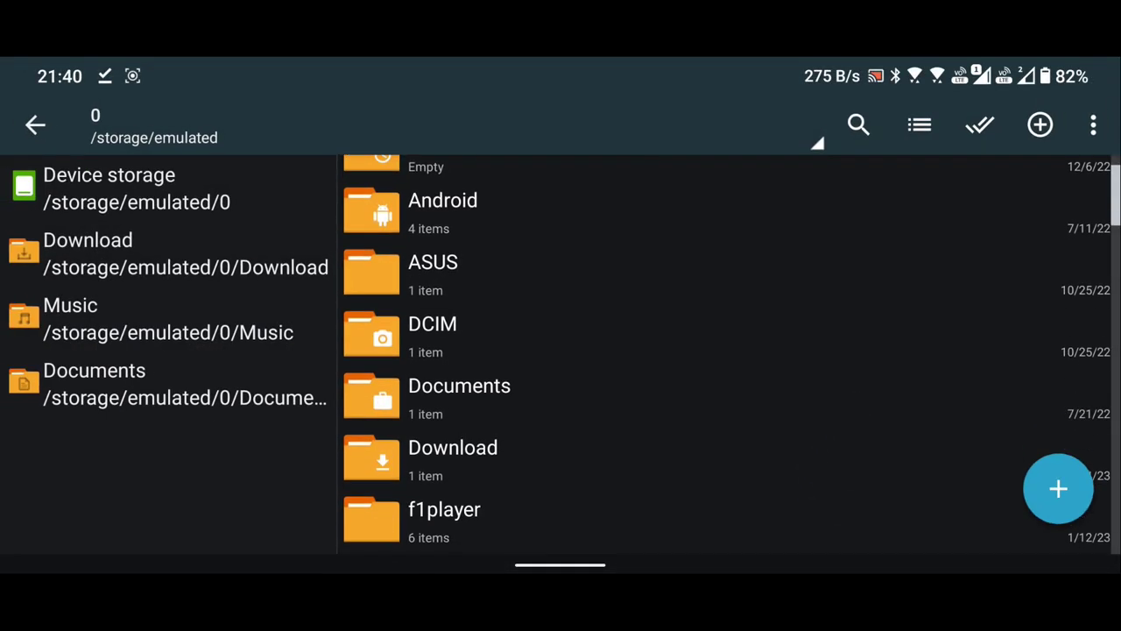
pyautogui.click(566, 458)
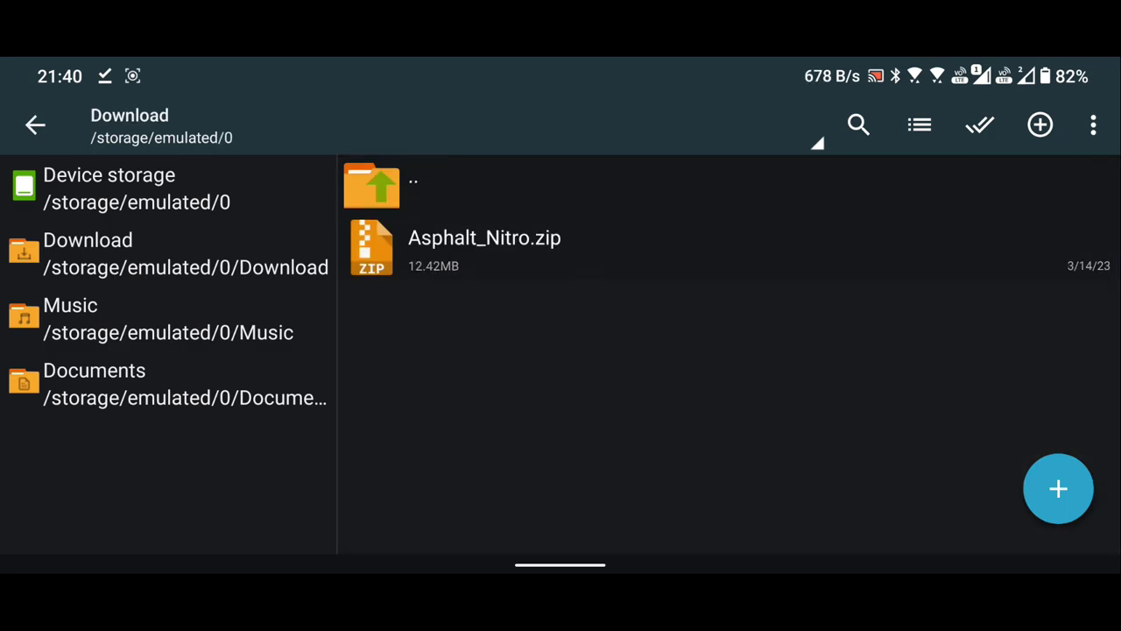
pyautogui.click(583, 248)
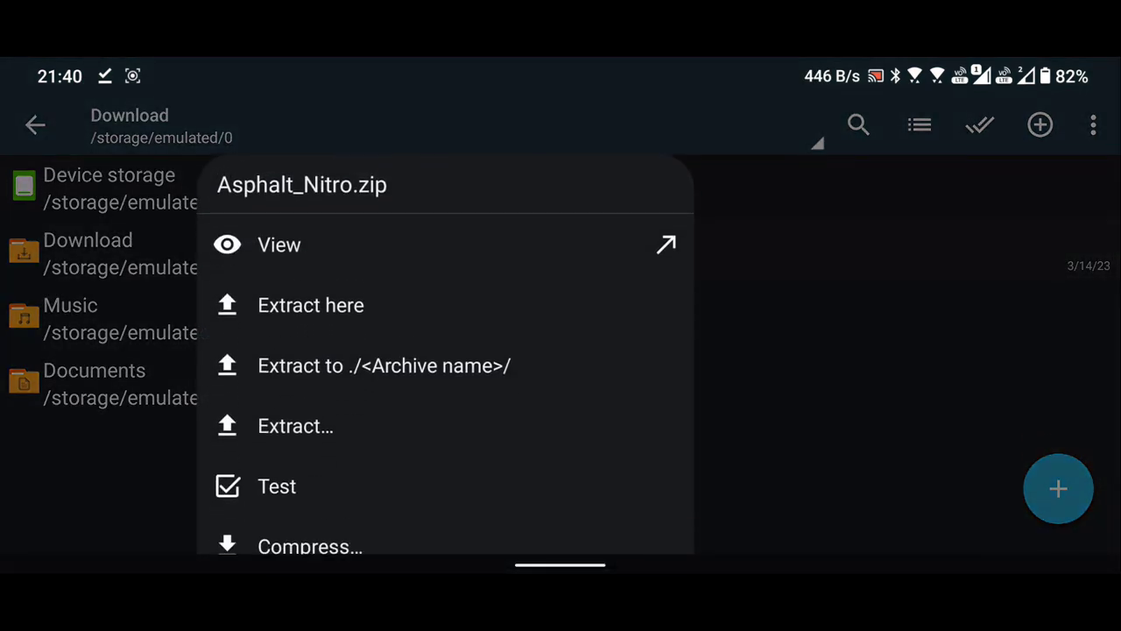
pyautogui.click(265, 283)
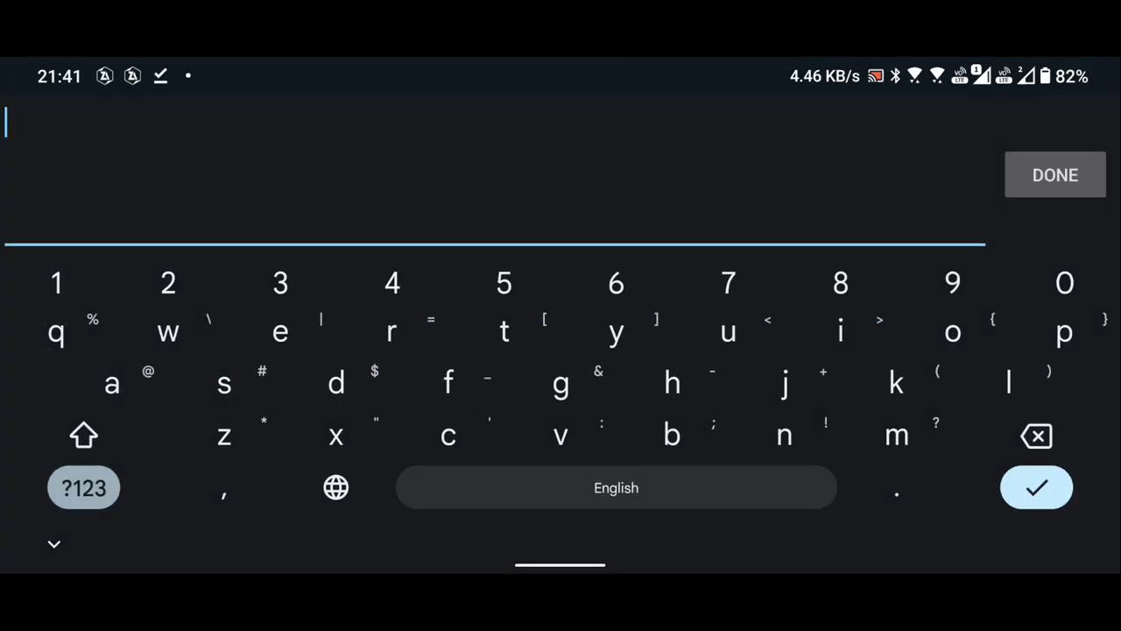
pyautogui.write('SOLIT')
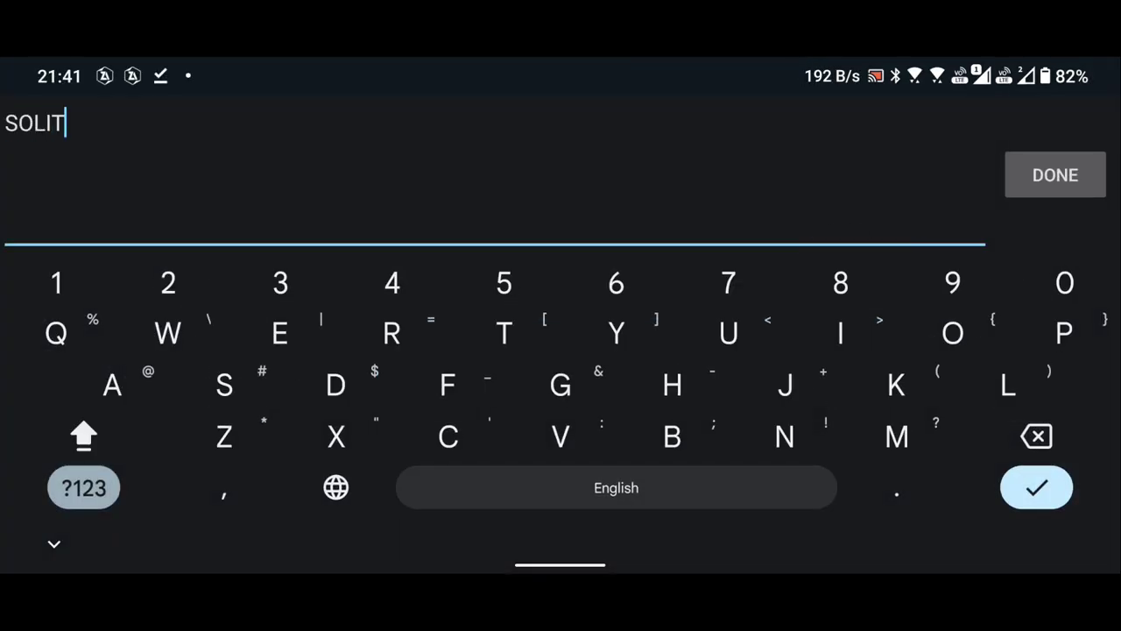
pyautogui.write('UDE')
pyautogui.click(1061, 178)
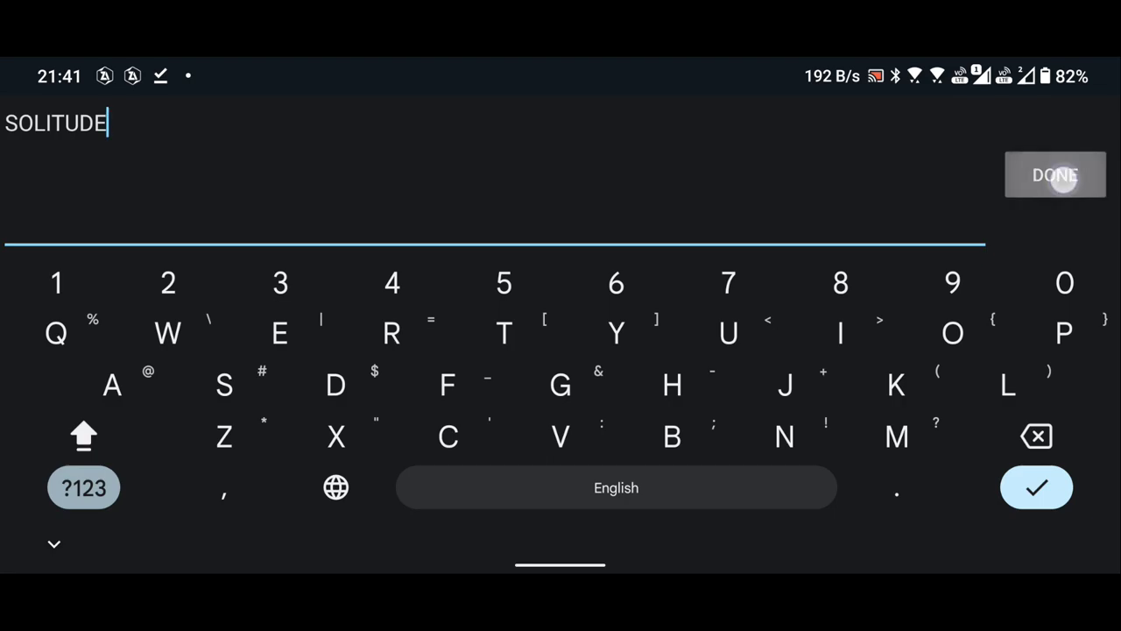
pyautogui.click(886, 326)
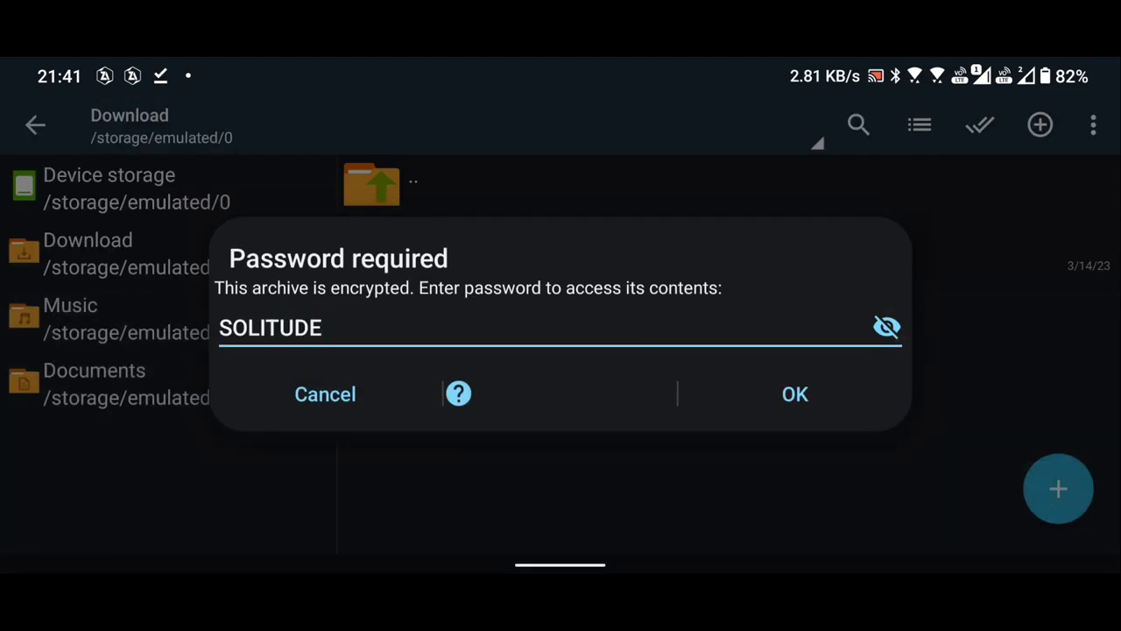
pyautogui.click(816, 395)
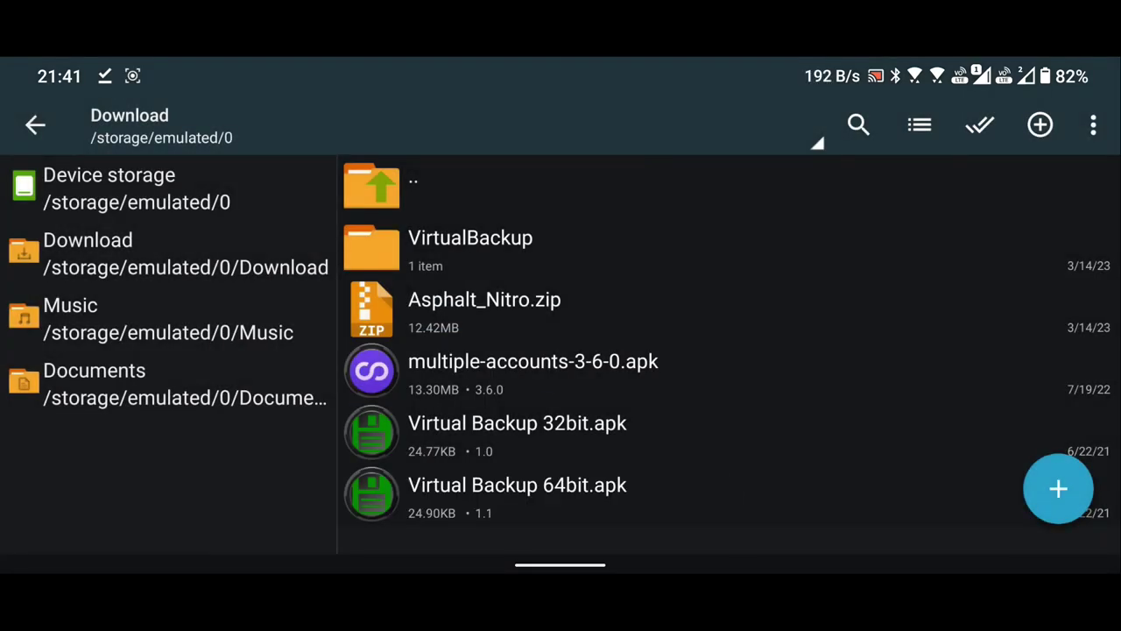
# Install multiple-accounts-3-6-0.apk, allowing ZArchiver to install apps from this source.
pyautogui.click(560, 375)
pyautogui.click(259, 200)
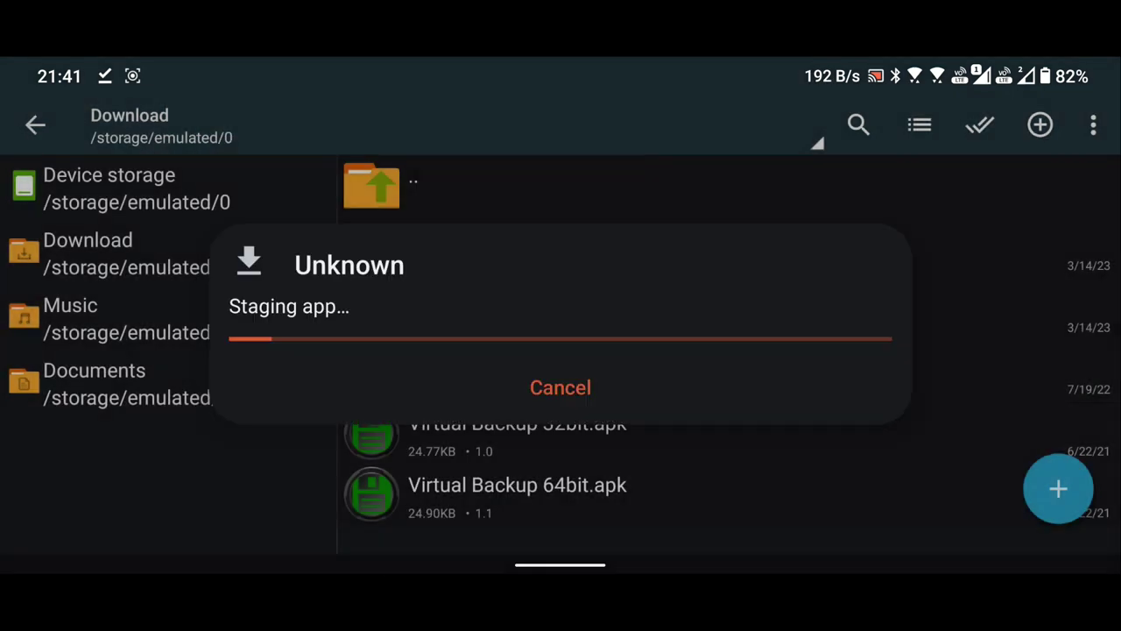
pyautogui.click(771, 484)
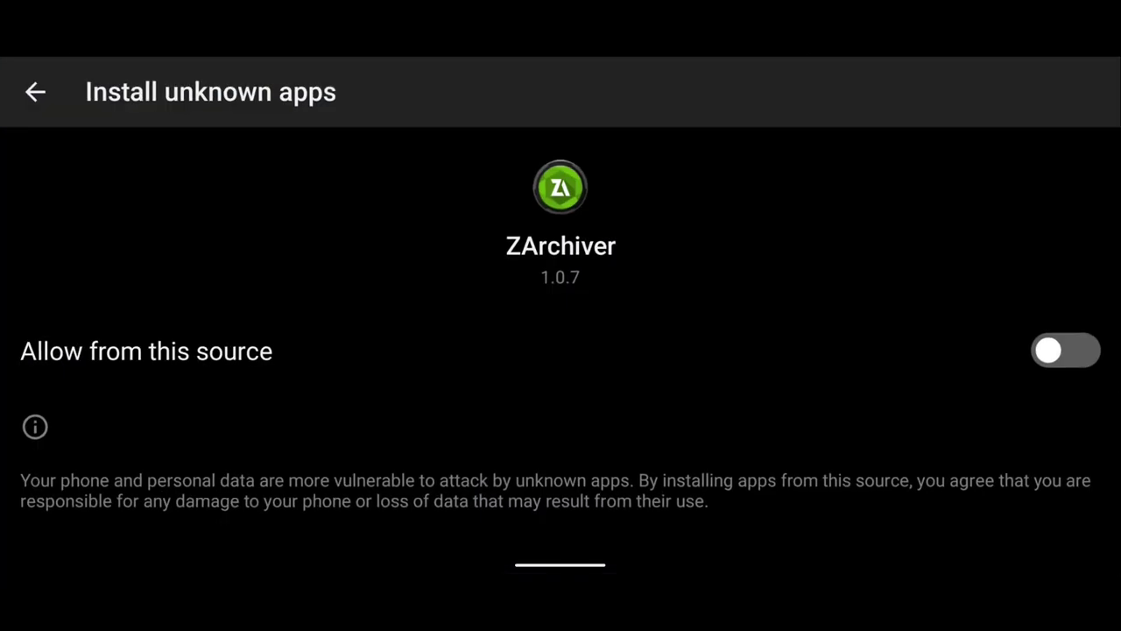
pyautogui.click(1065, 351)
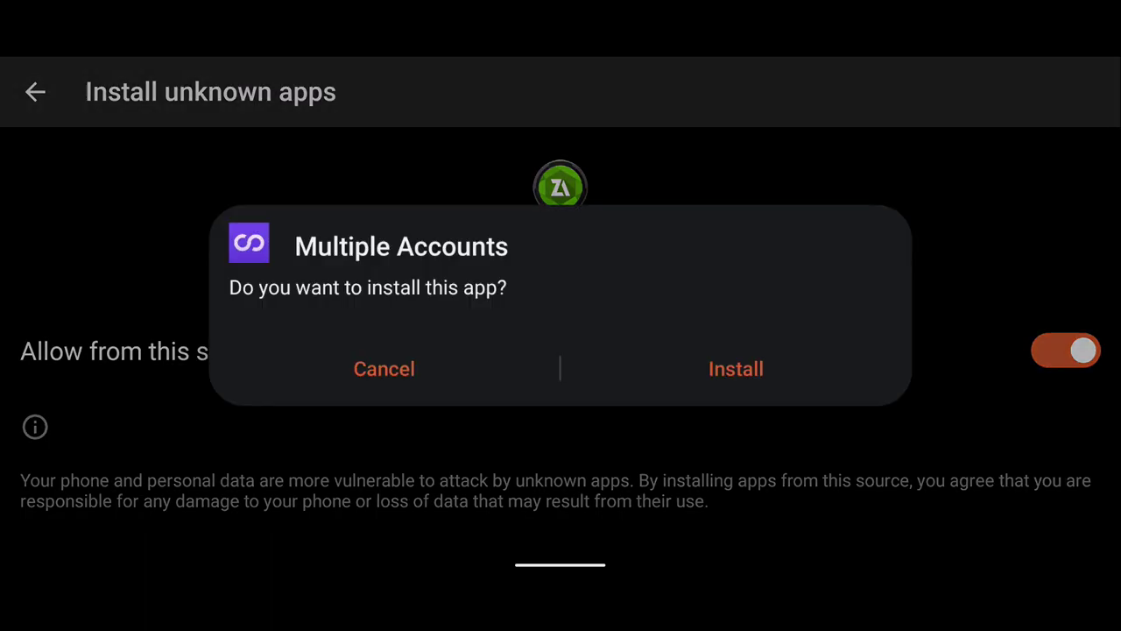
pyautogui.click(764, 372)
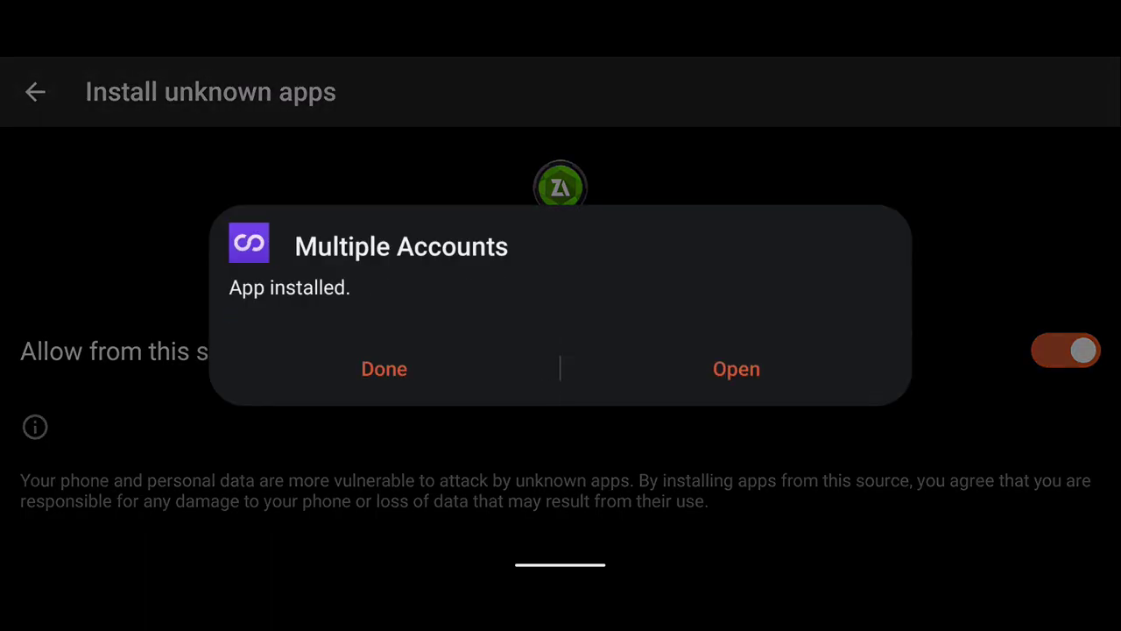
pyautogui.click(452, 380)
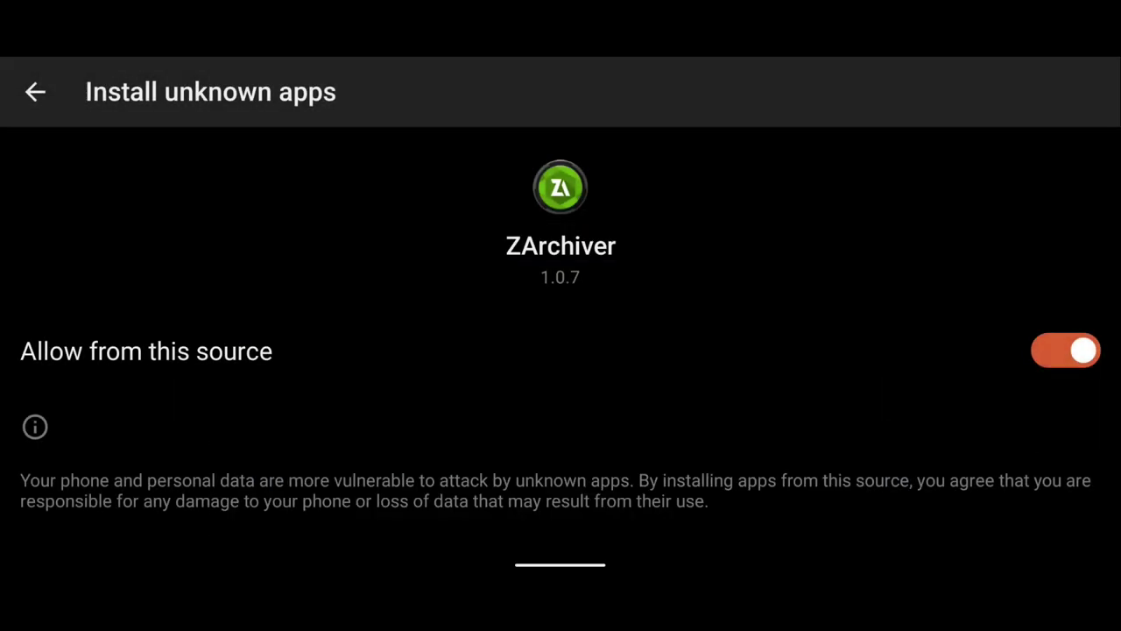
pyautogui.click(35, 91)
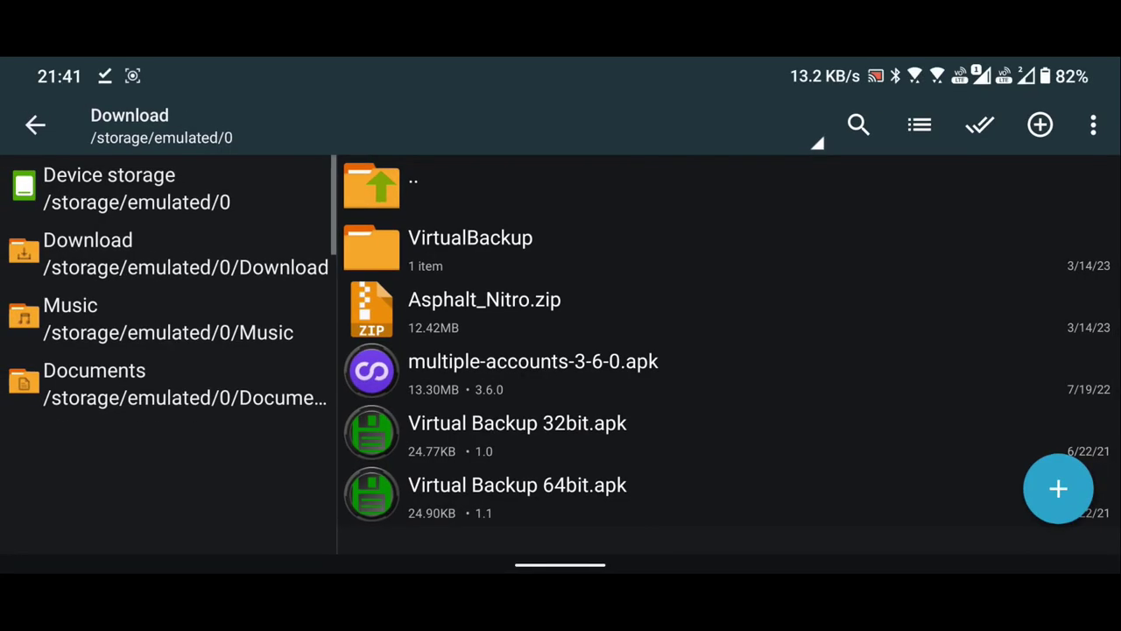
# Install Virtual Backup from Virtual Backup 32bit.apk and dismiss the finished notice.
pyautogui.click(579, 435)
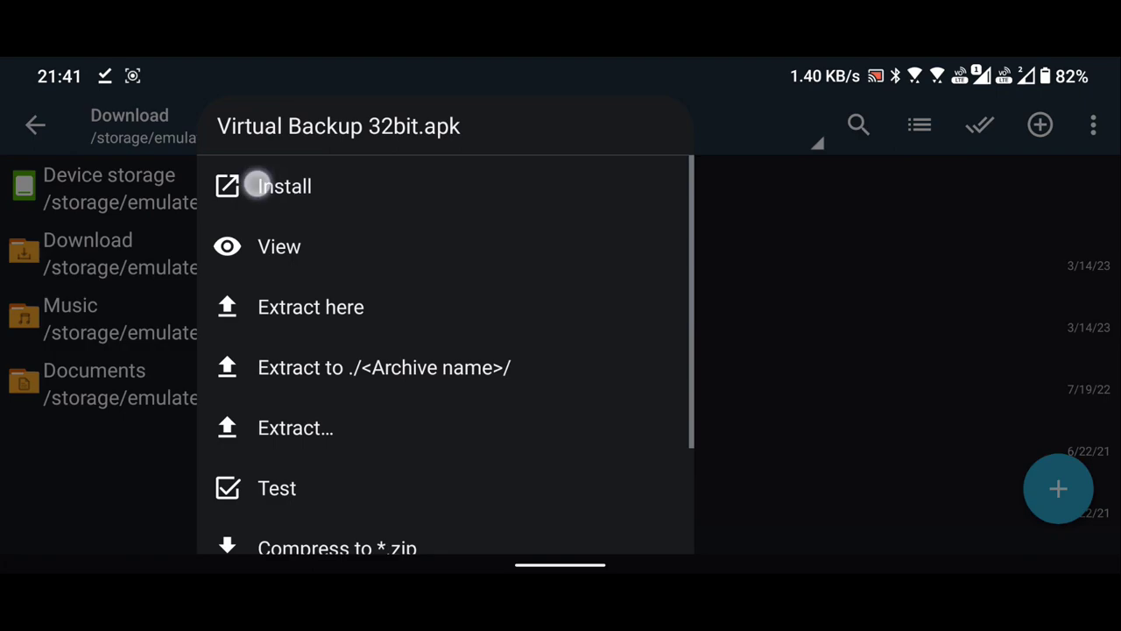
pyautogui.click(256, 185)
pyautogui.click(765, 390)
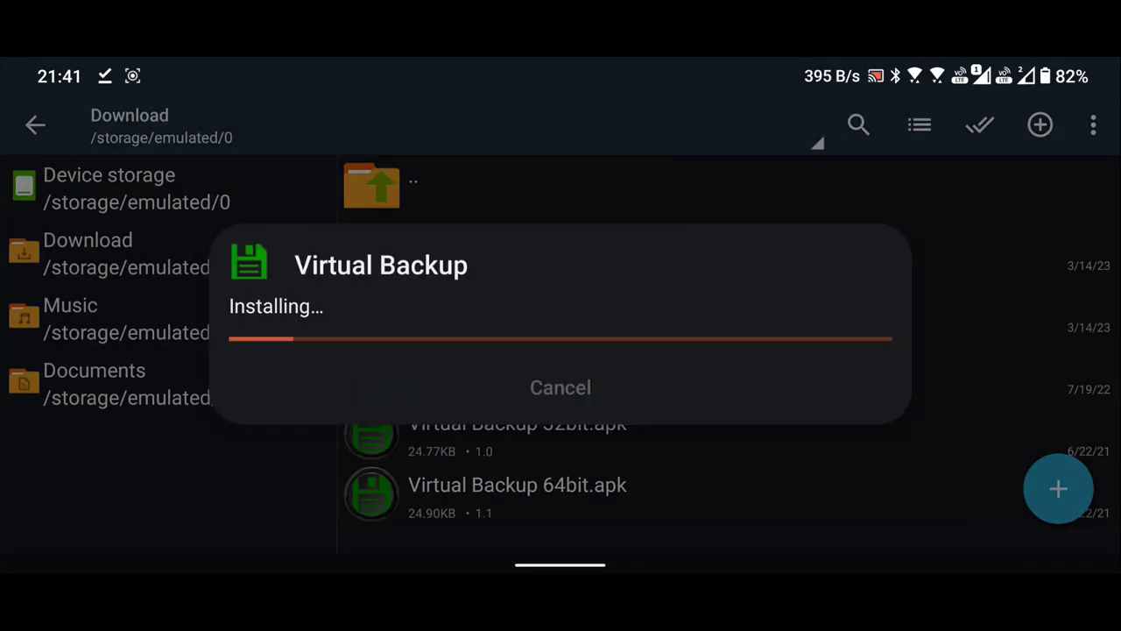
pyautogui.click(440, 390)
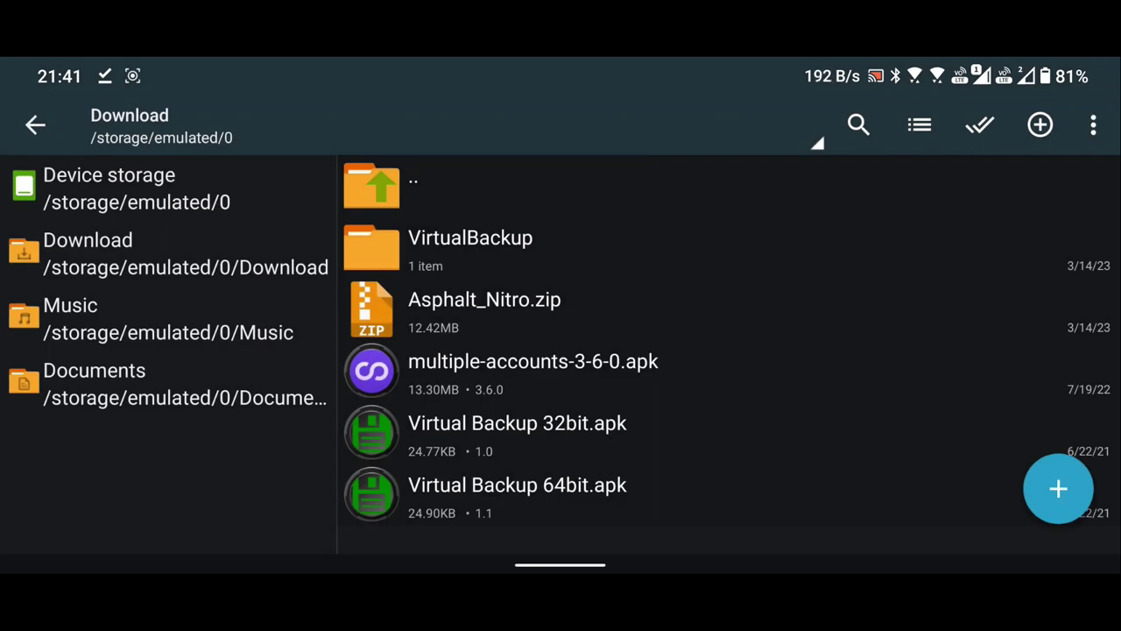
# Copy the VirtualBackup folder from Download and paste it into /storage/emulated/0.
pyautogui.click(520, 247)
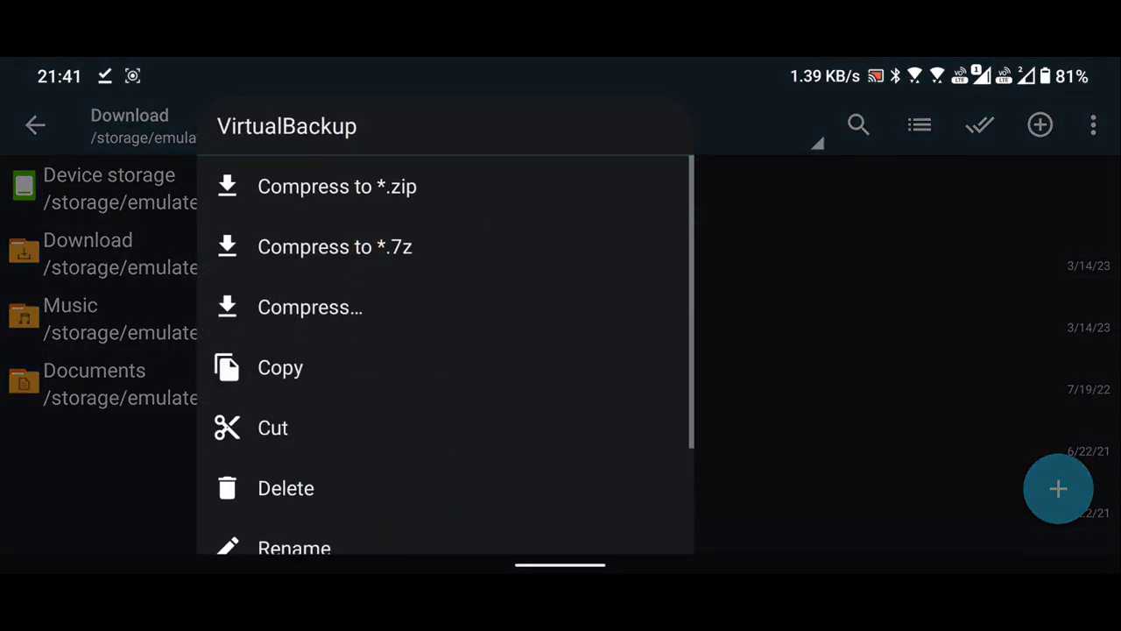
pyautogui.click(254, 367)
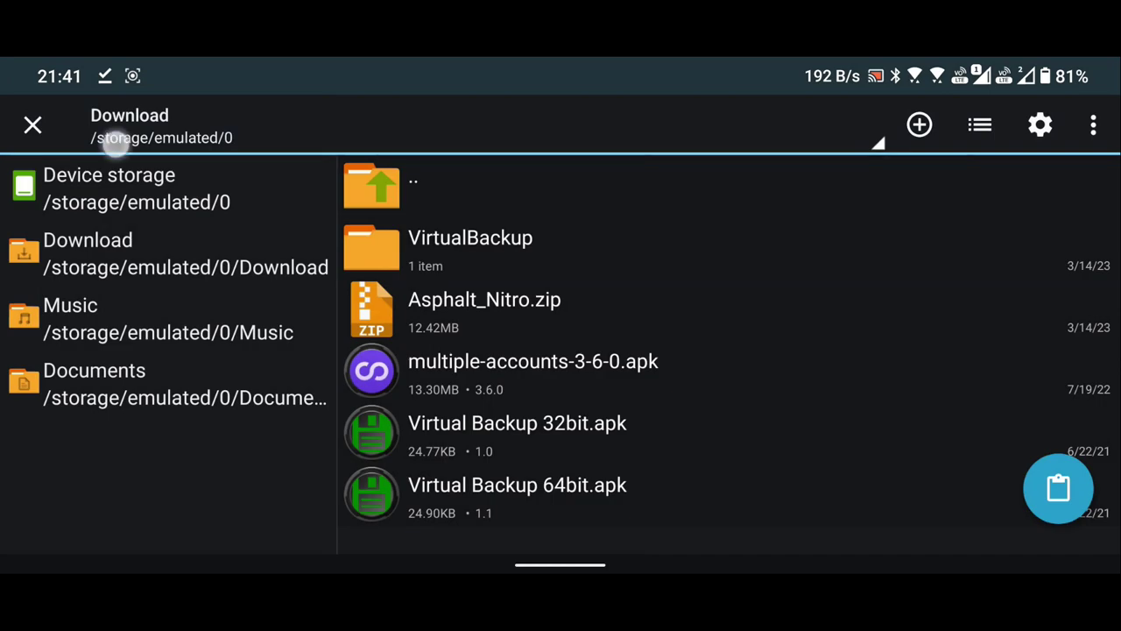
pyautogui.click(116, 140)
pyautogui.click(119, 183)
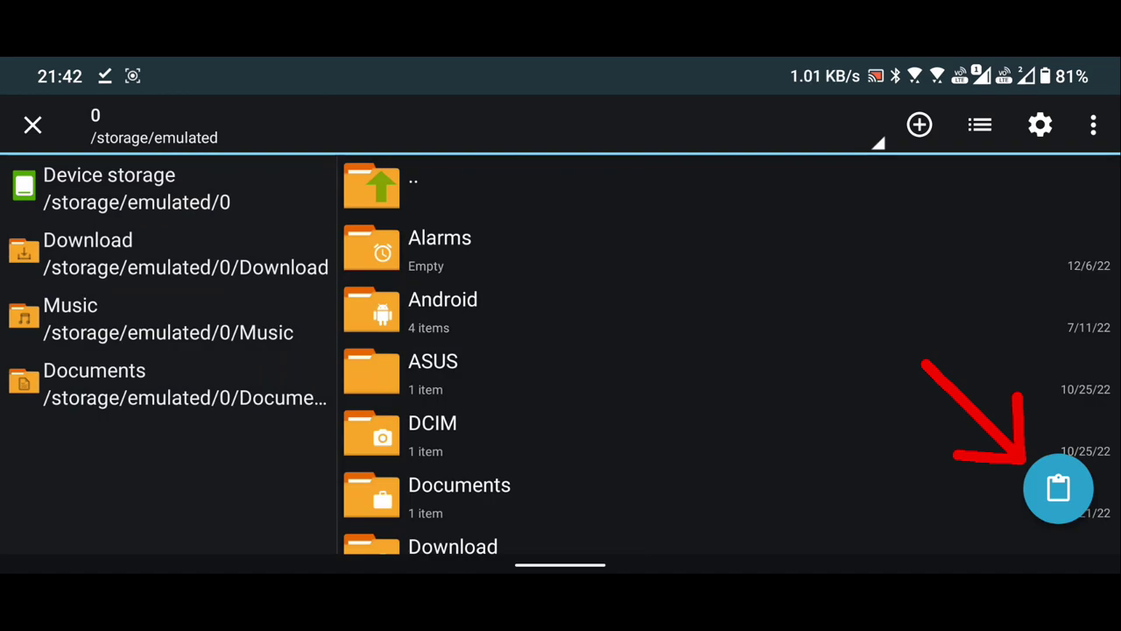
pyautogui.click(1058, 488)
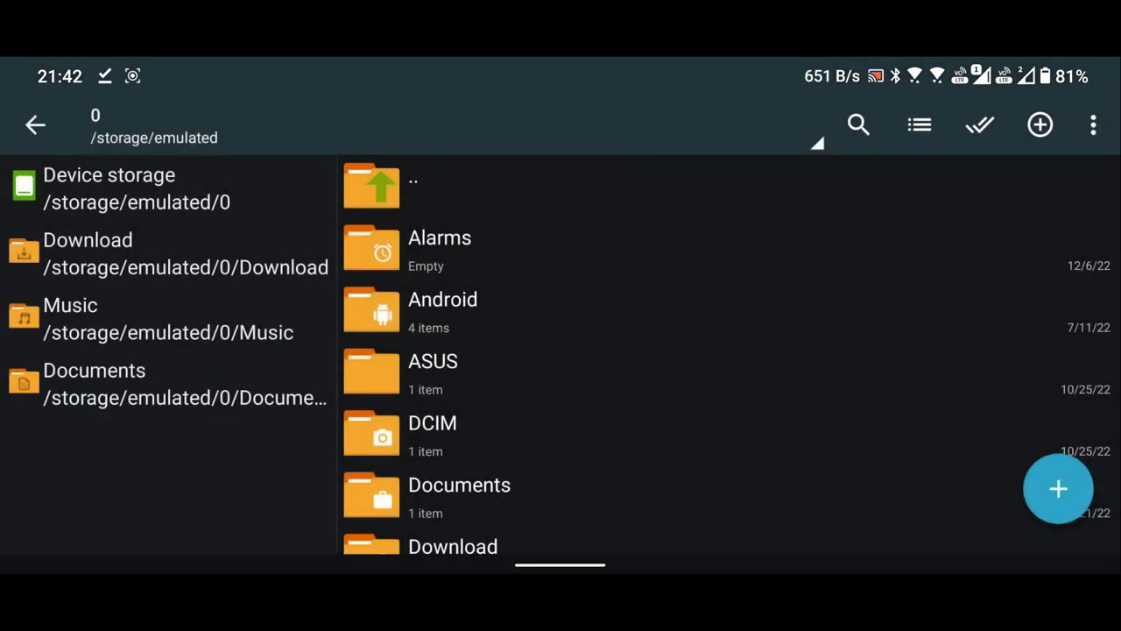
pyautogui.scroll(-15, 905, 458)
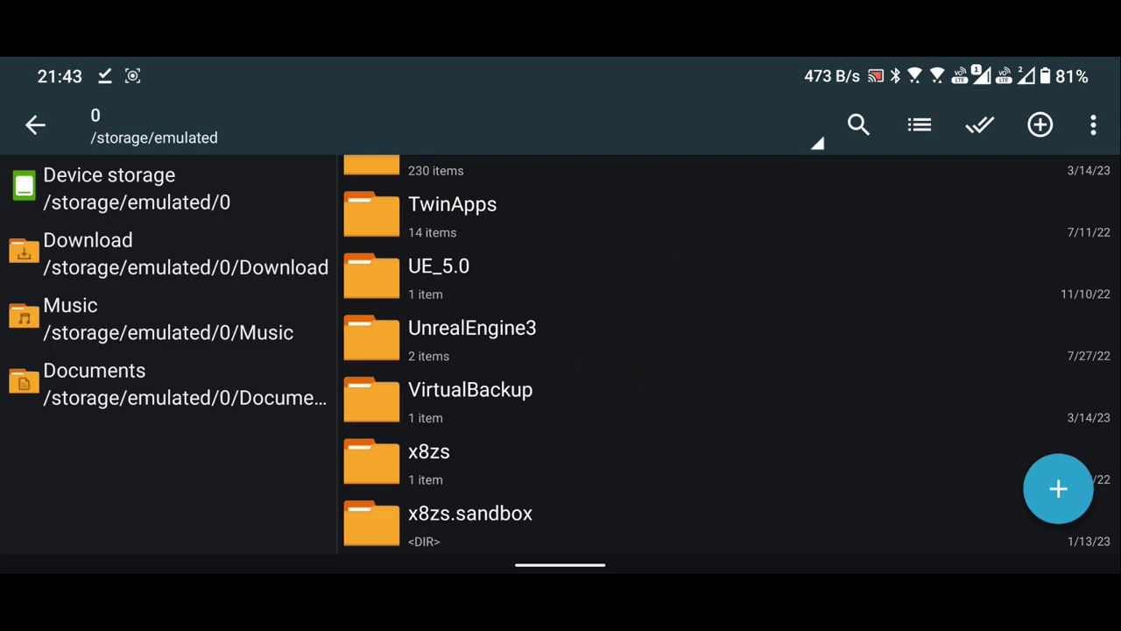
pyautogui.moveTo(561, 565); pyautogui.dragTo(560, 350)
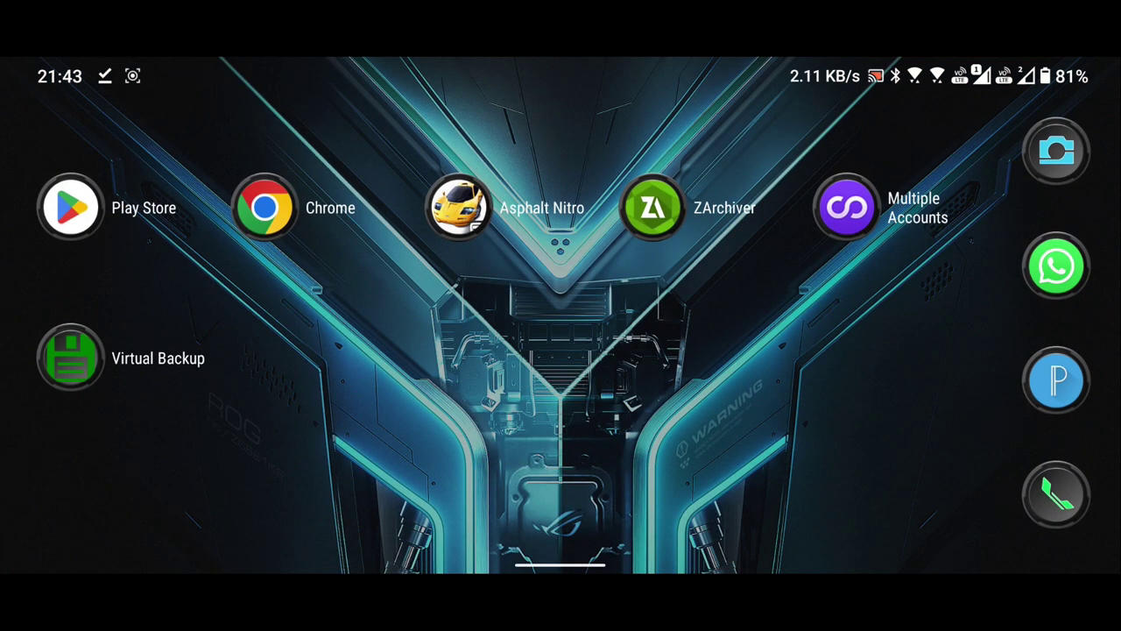
# Launch Multiple Accounts, accept its privacy terms and grant media and file access.
pyautogui.click(846, 208)
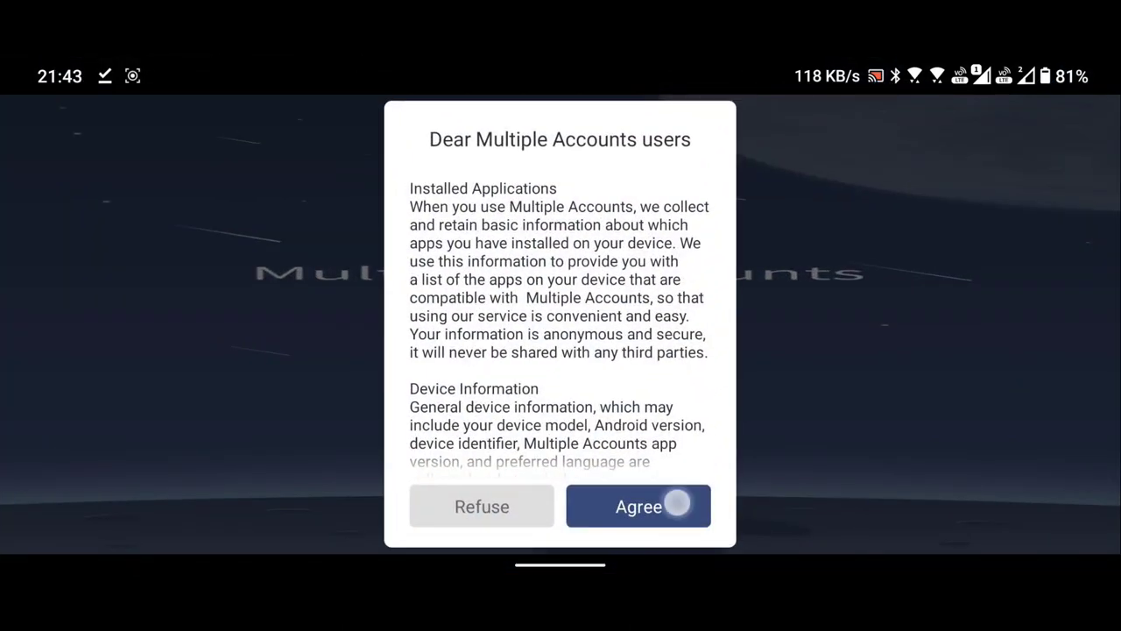
pyautogui.click(677, 502)
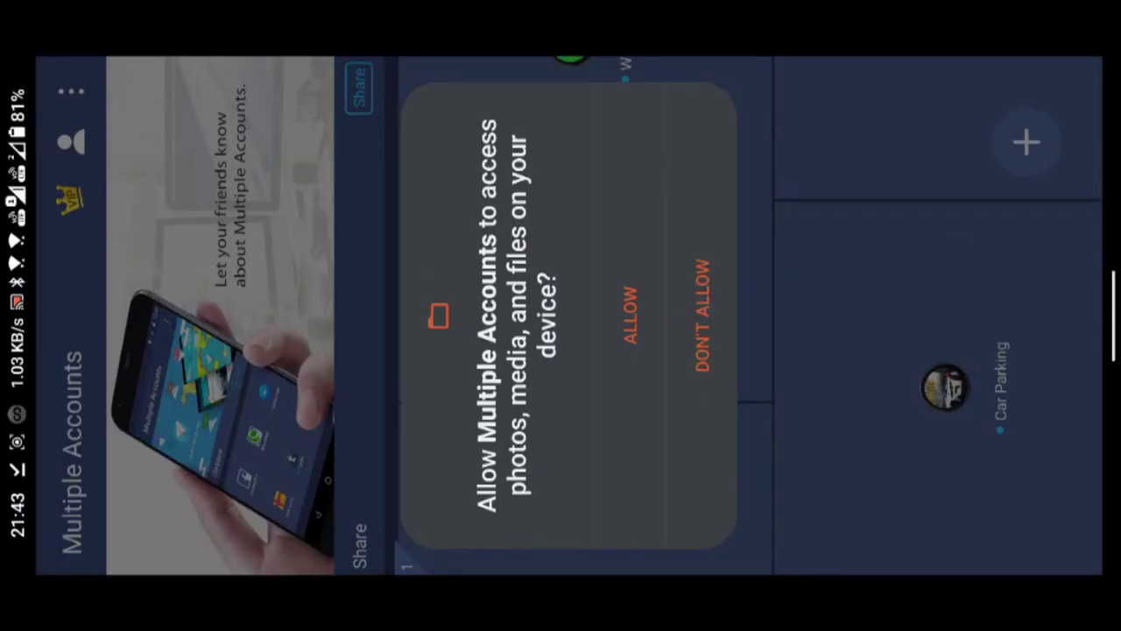
pyautogui.click(630, 315)
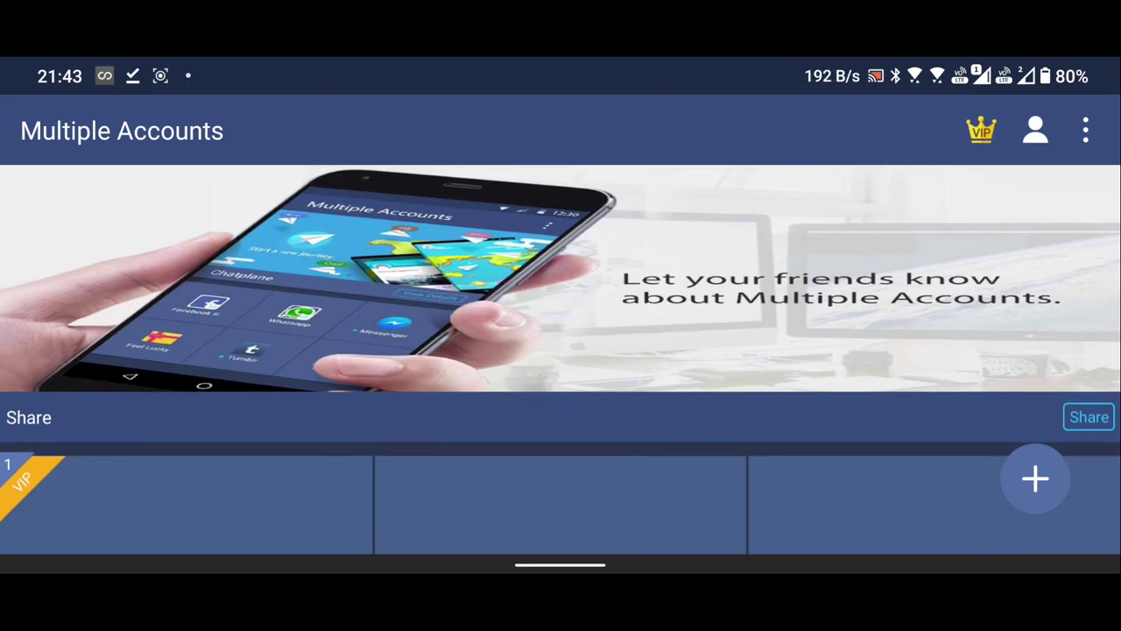
# Add Virtual Backup as a cloned app, allowing installs from this source.
pyautogui.click(1035, 478)
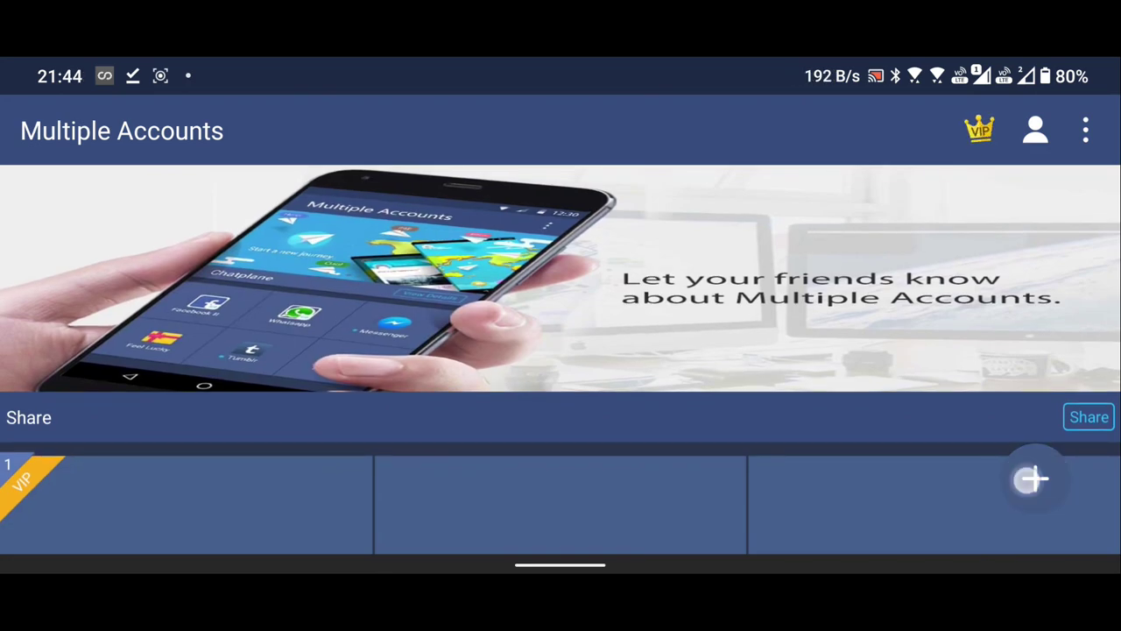
pyautogui.click(170, 259)
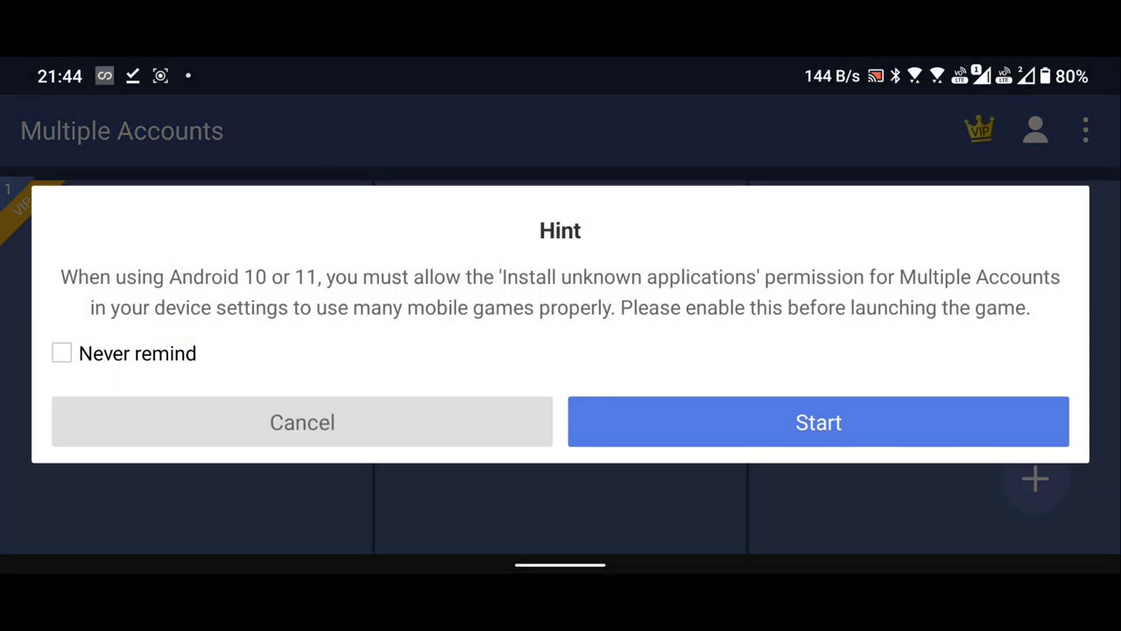
pyautogui.click(818, 422)
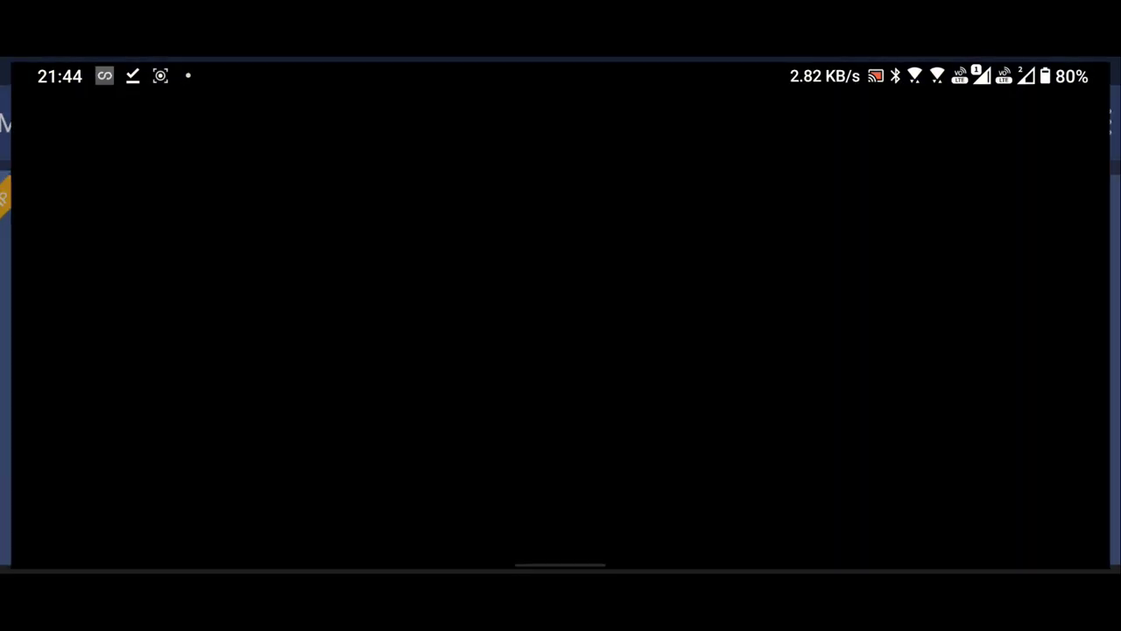
pyautogui.click(1065, 350)
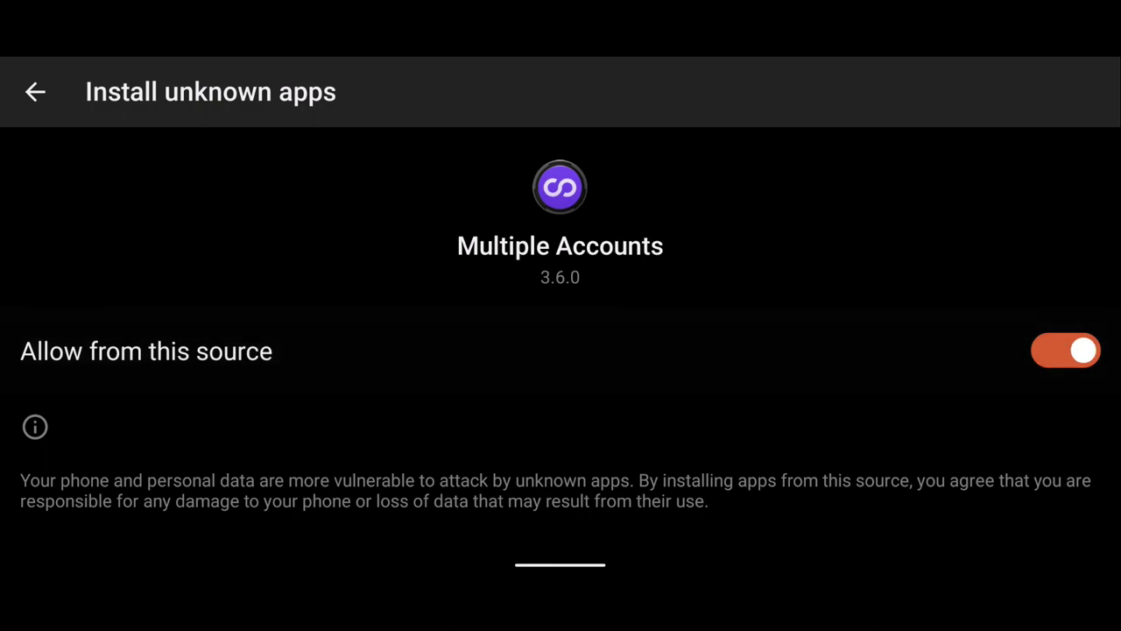
pyautogui.click(35, 91)
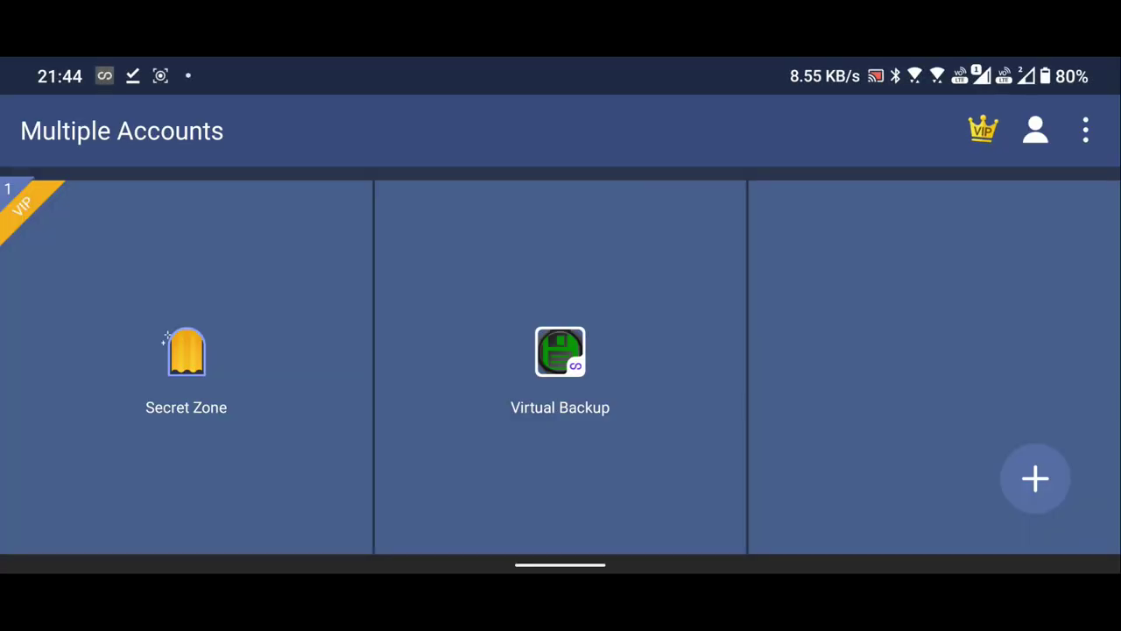
pyautogui.click(1035, 478)
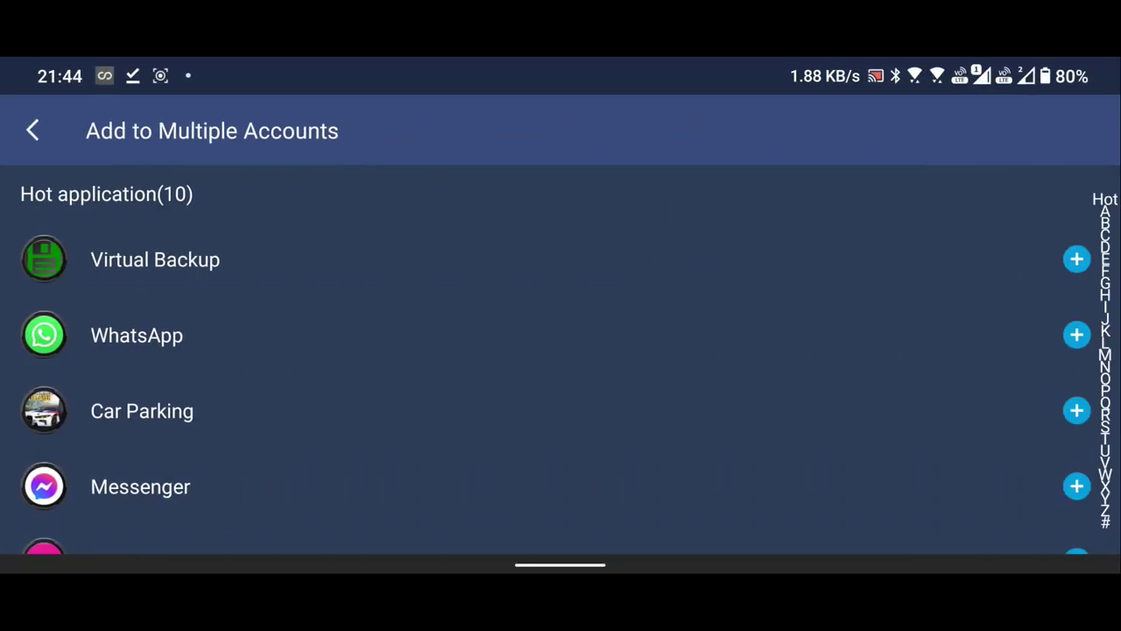
# Scroll the app list down to Asphalt Nitro and add it as a cloned app.
pyautogui.scroll(-5, 914, 456)
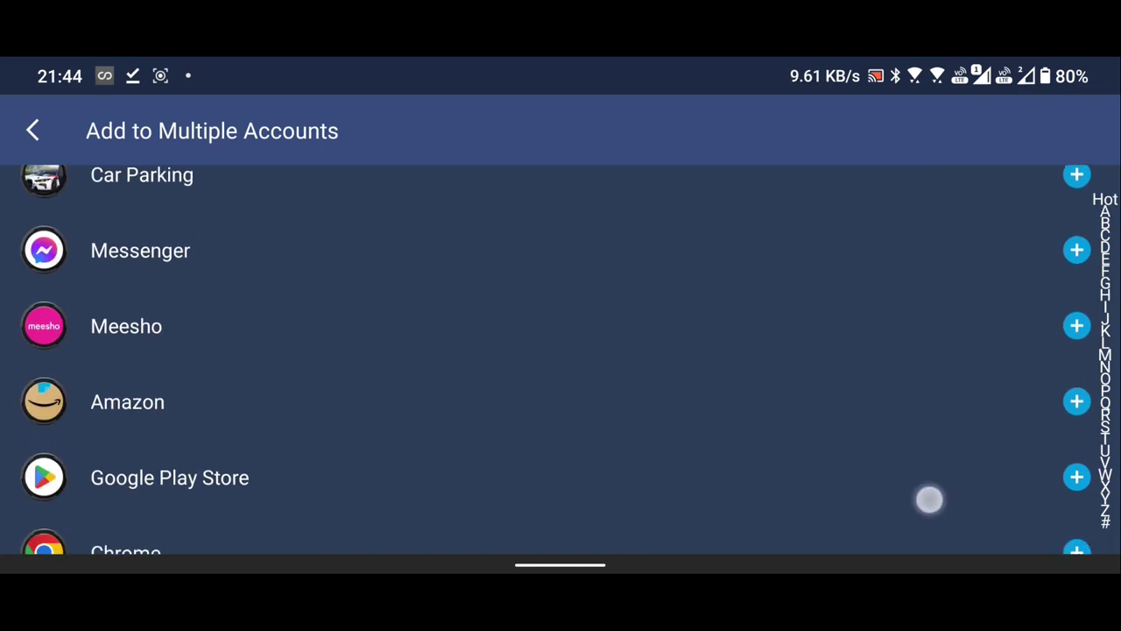
pyautogui.scroll(-5, 928, 498)
pyautogui.scroll(-5, 911, 411)
pyautogui.scroll(-4, 911, 410)
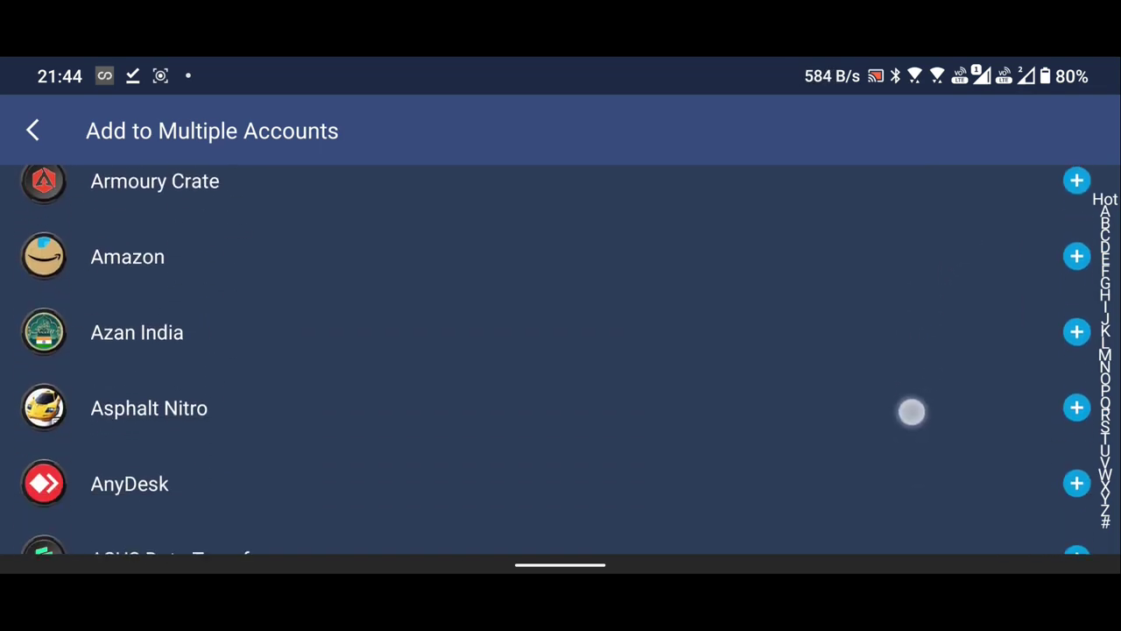
pyautogui.click(155, 378)
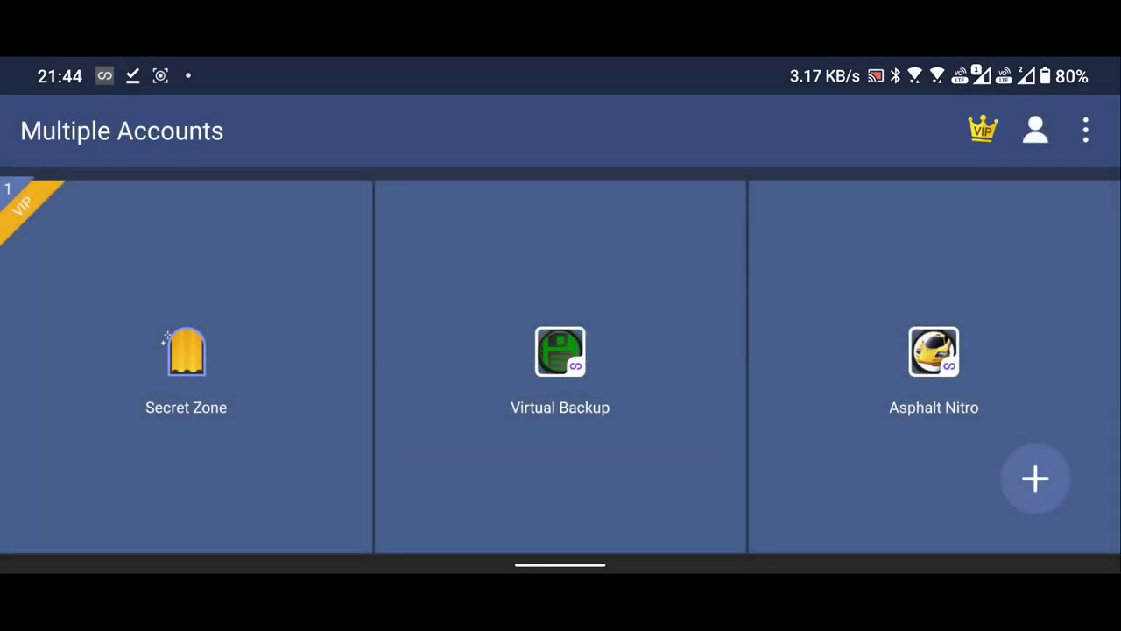
# Restore Asphalt Nitro's save data through the Virtual Backup clone, then return to the Multiple Accounts grid.
pyautogui.click(560, 359)
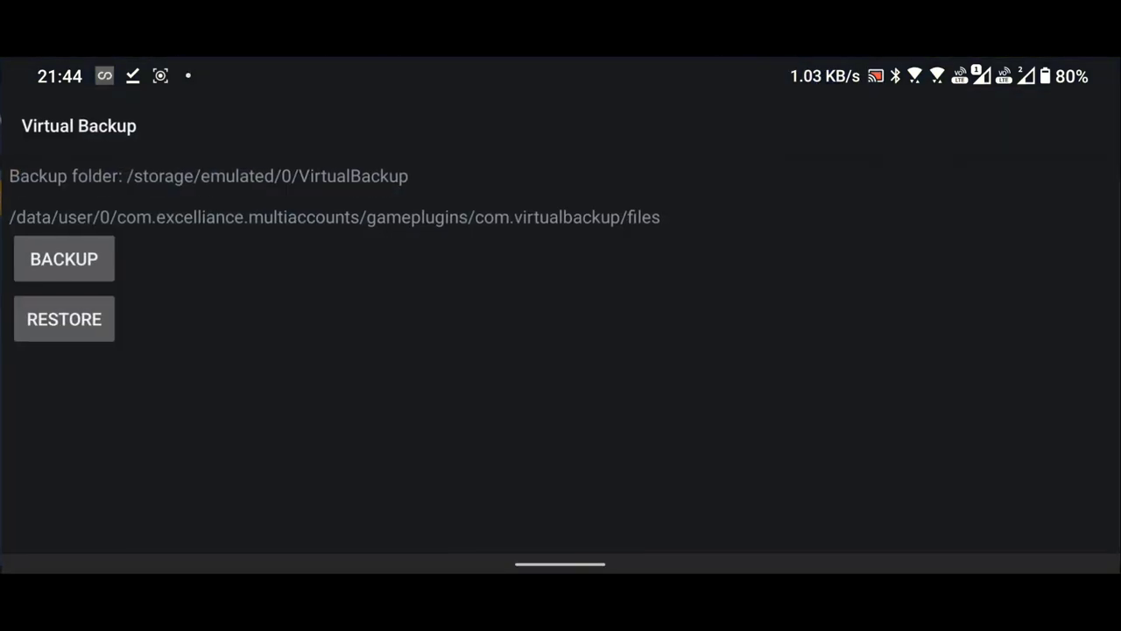
pyautogui.click(73, 315)
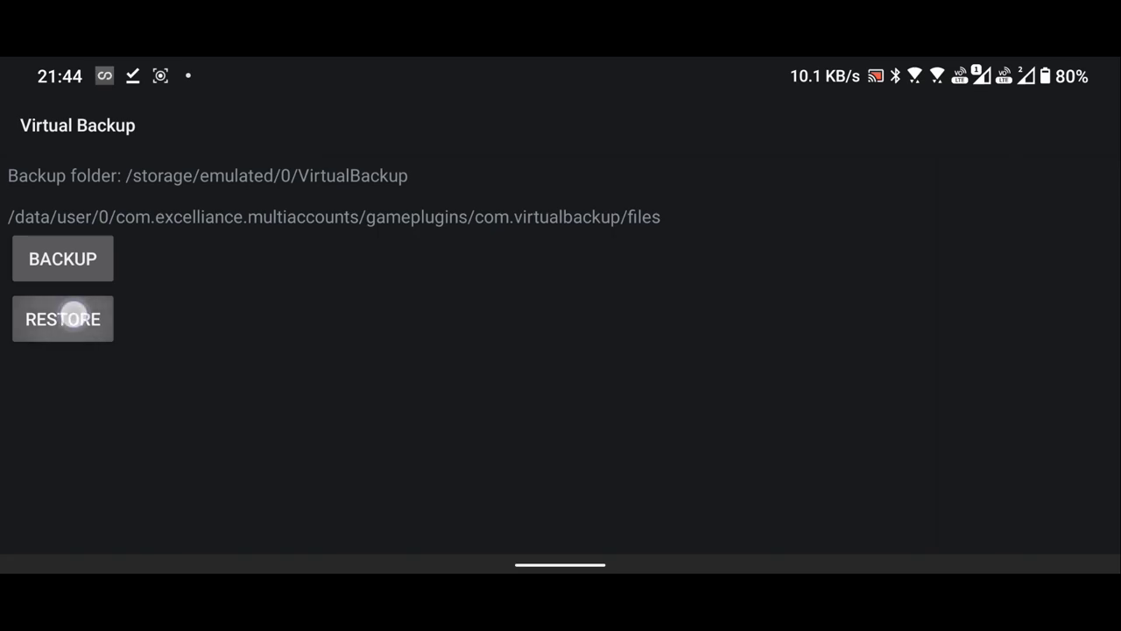
pyautogui.moveTo(762, 490); pyautogui.dragTo(762, 429)
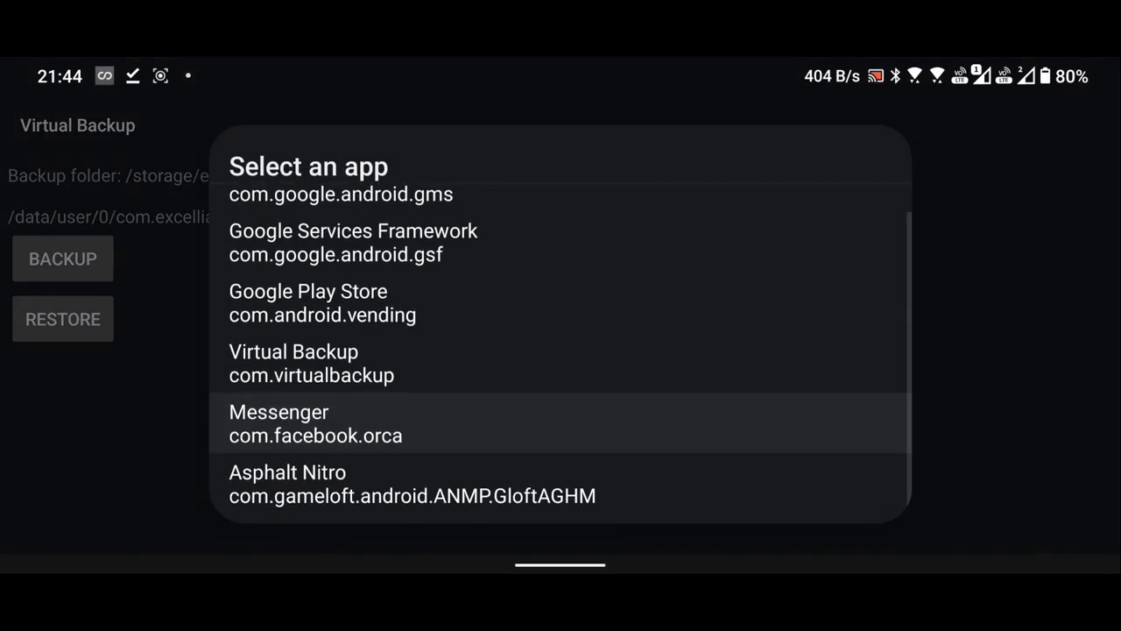
pyautogui.click(434, 487)
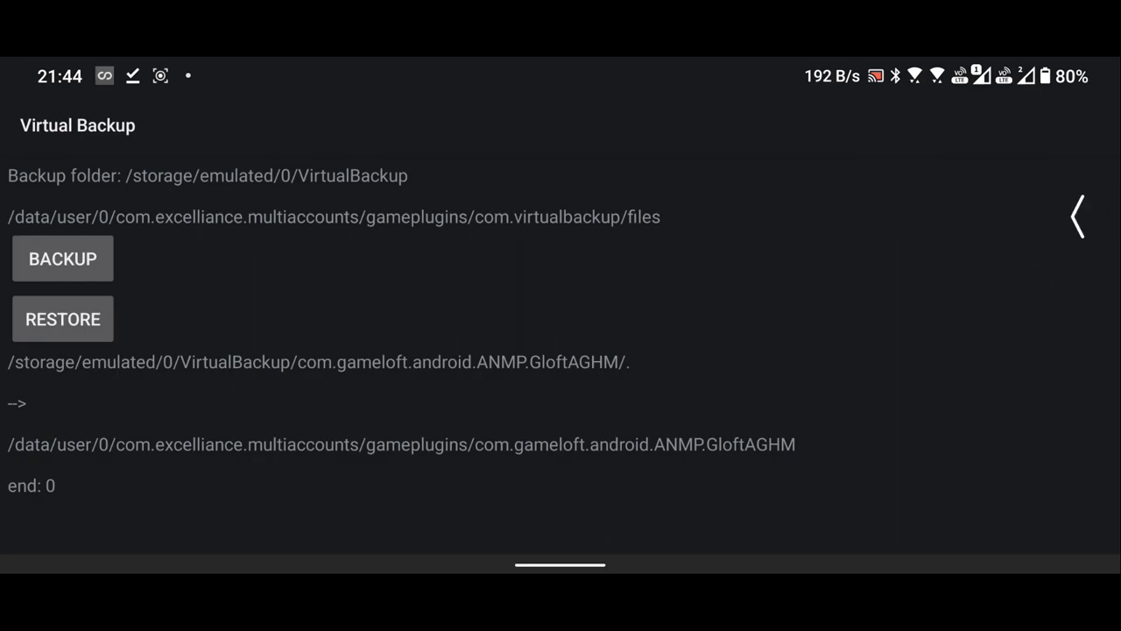
pyautogui.moveTo(1117, 216); pyautogui.dragTo(1077, 217)
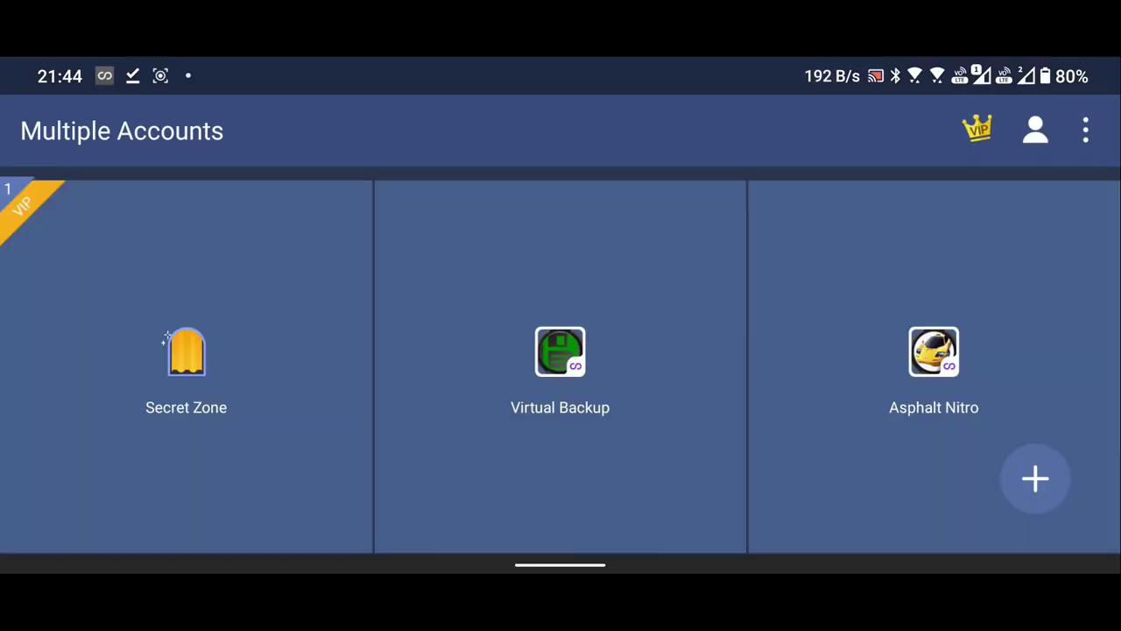
# Launch the Asphalt Nitro clone with the local save kept, collect the daily reward, and open Tramontana XTR tuning.
pyautogui.click(933, 351)
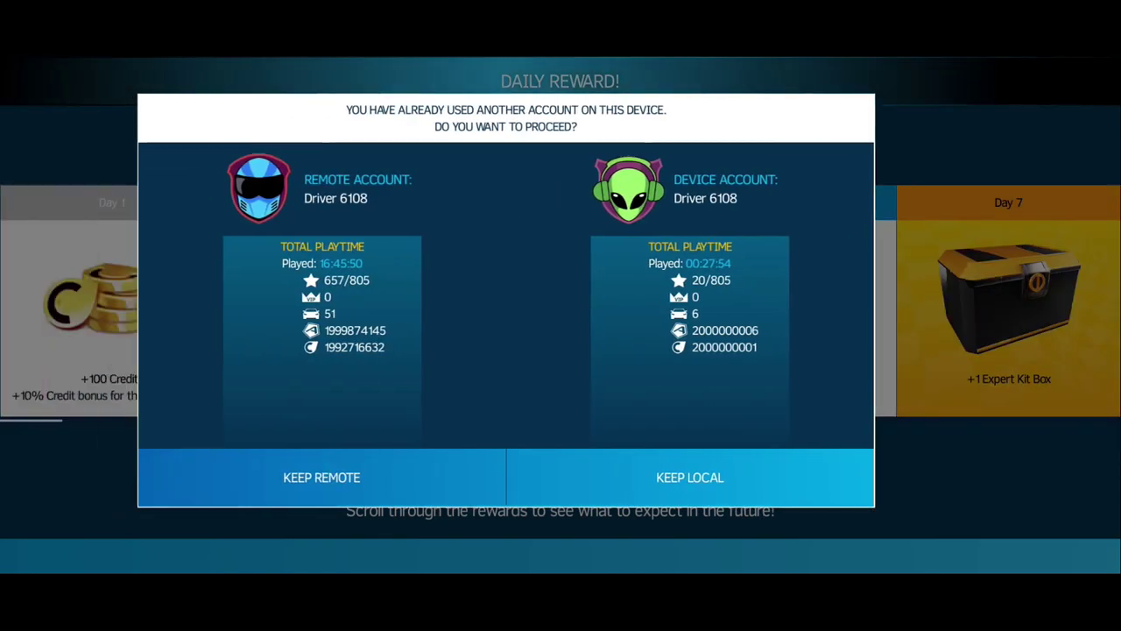
pyautogui.click(689, 478)
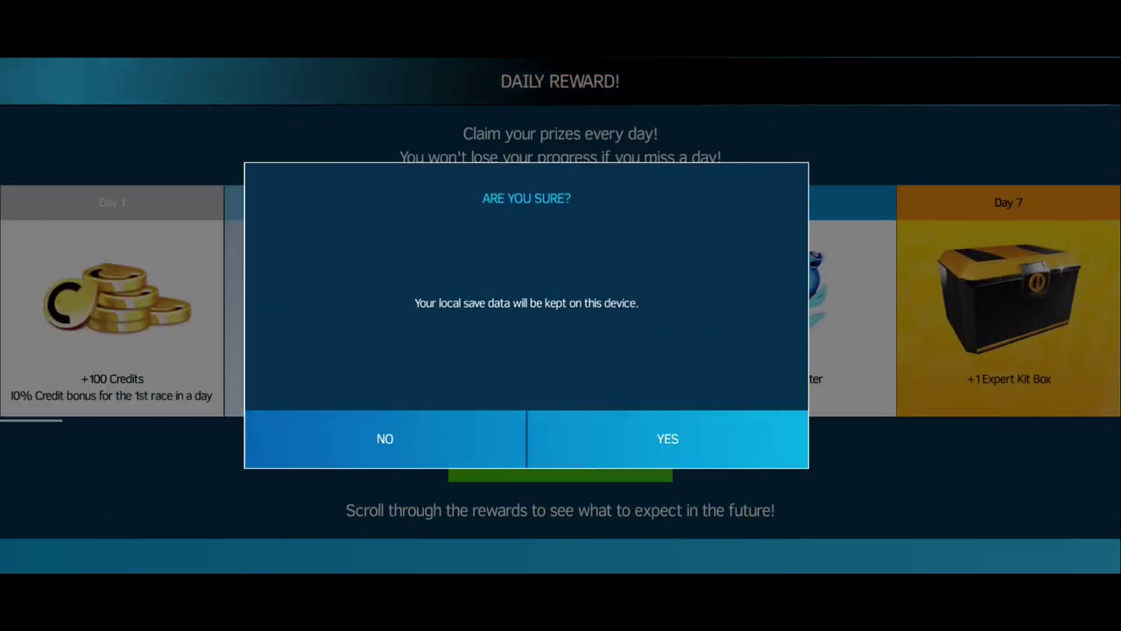
pyautogui.click(700, 438)
pyautogui.click(708, 458)
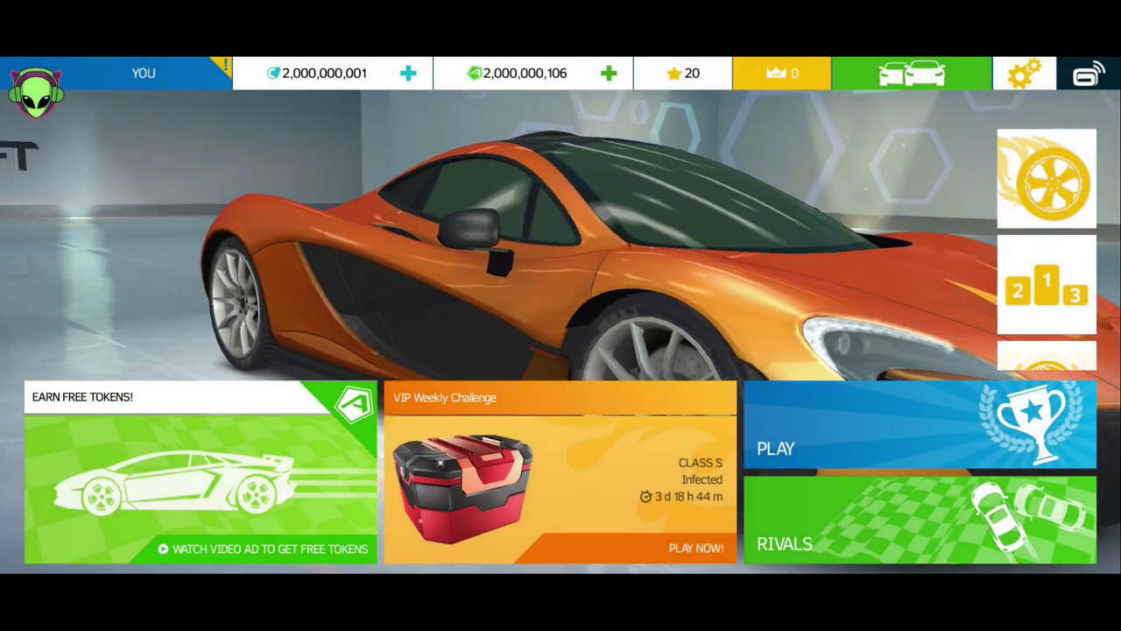
pyautogui.click(911, 72)
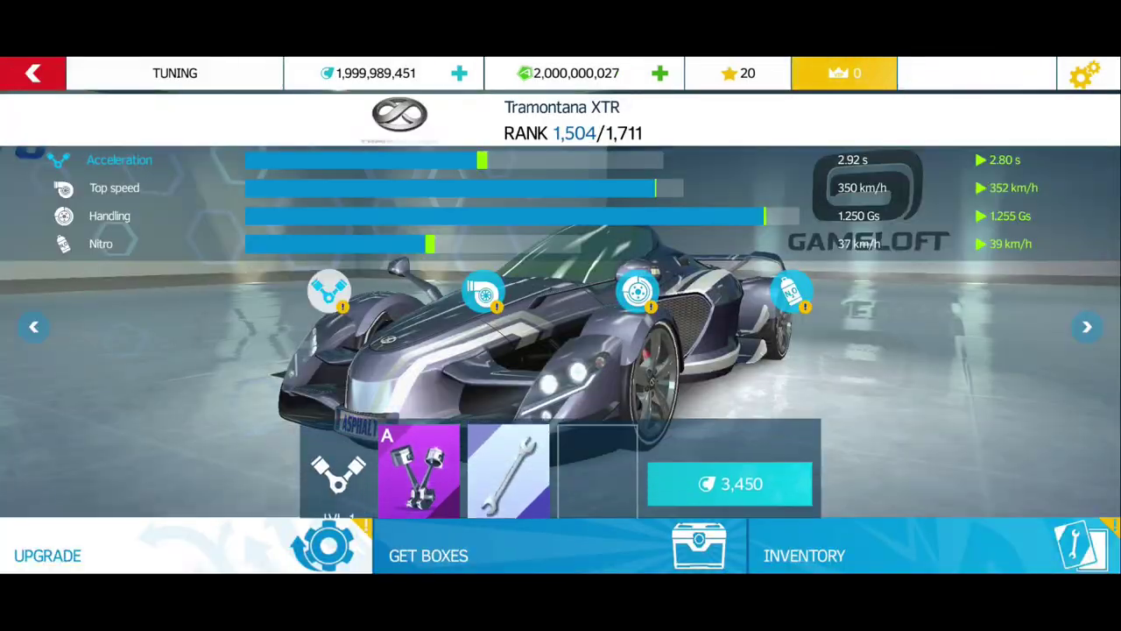